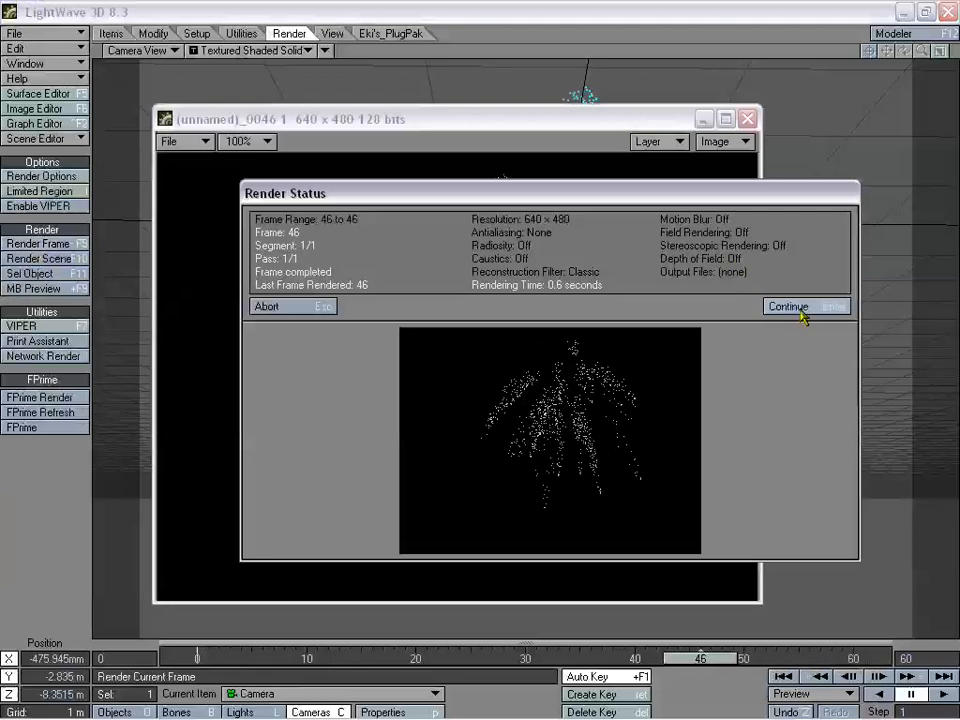
- Dismiss the completed render of frame 46 and close its image viewer
{"action": "left_click", "coordinate": [797, 309]}
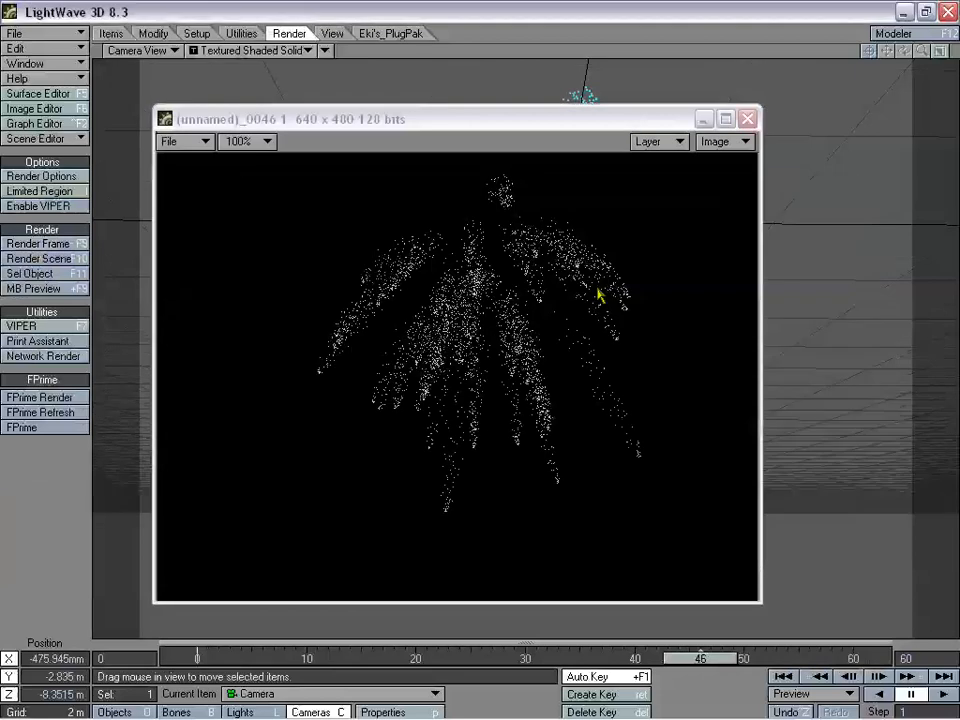
{"action": "left_click", "coordinate": [748, 119]}
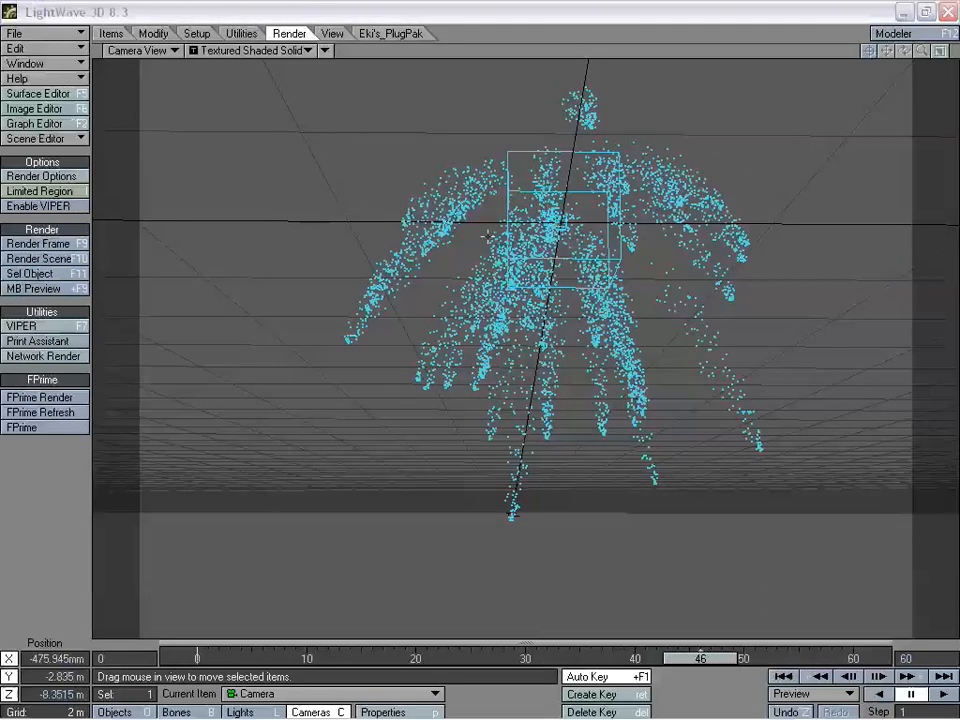
{"action": "left_click", "coordinate": [437, 155]}
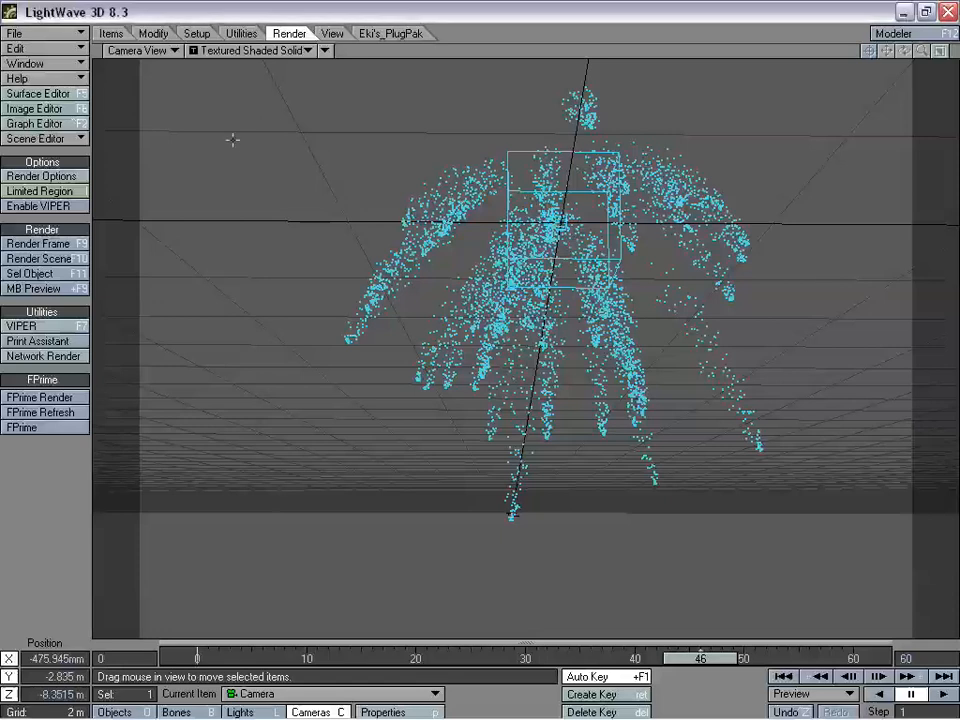
- Set the color of the Main object's Partigons surface to pale cream, RGB 252, 248, 218
{"action": "key", "text": "F5"}
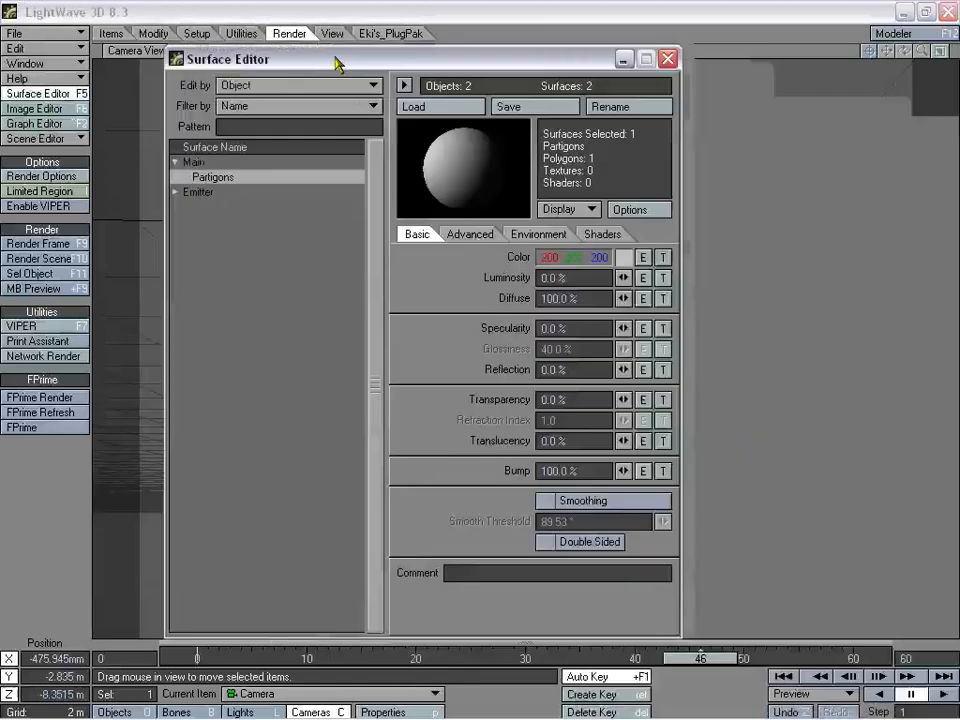
{"action": "left_click_drag", "start_coordinate": [332, 57], "coordinate": [138, 72]}
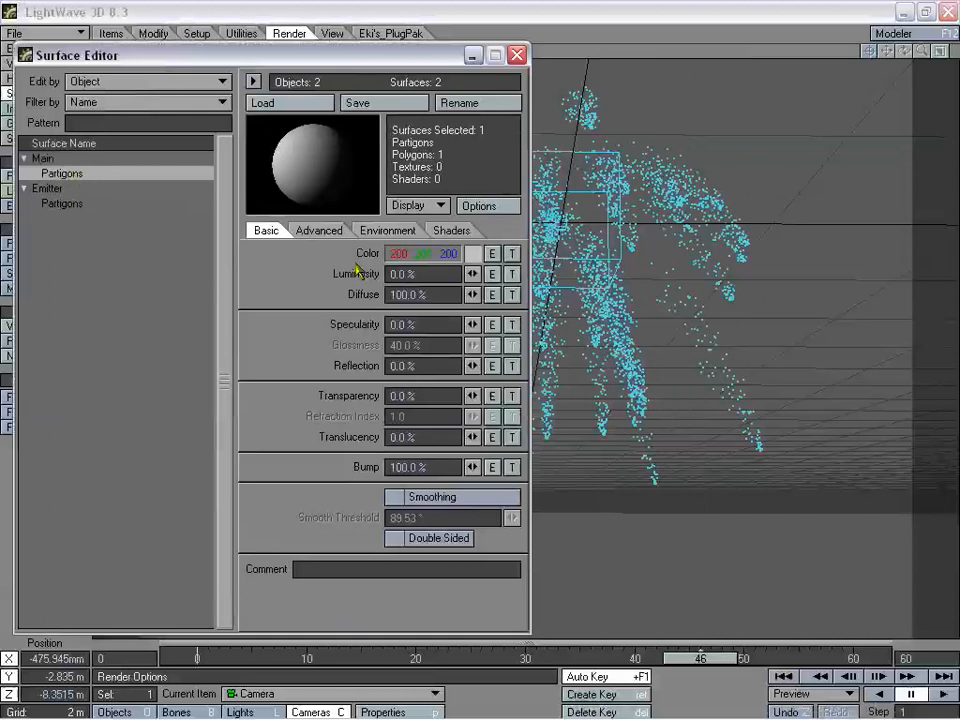
{"action": "left_click", "coordinate": [472, 254]}
{"action": "left_click_drag", "start_coordinate": [266, 157], "coordinate": [260, 128]}
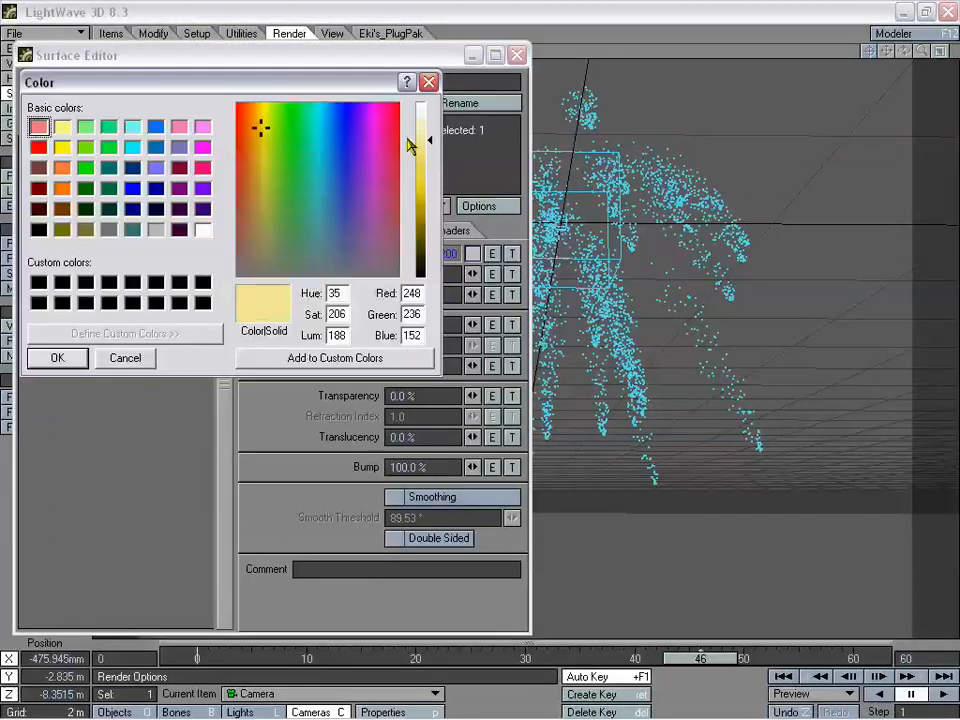
{"action": "left_click_drag", "start_coordinate": [428, 142], "coordinate": [428, 117]}
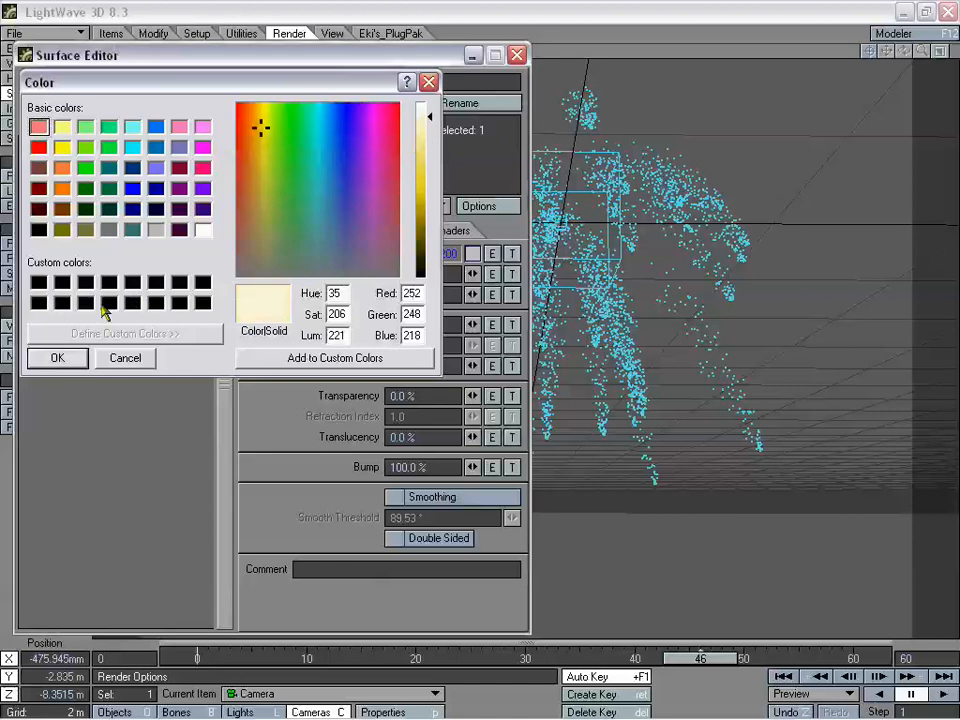
{"action": "left_click", "coordinate": [57, 358]}
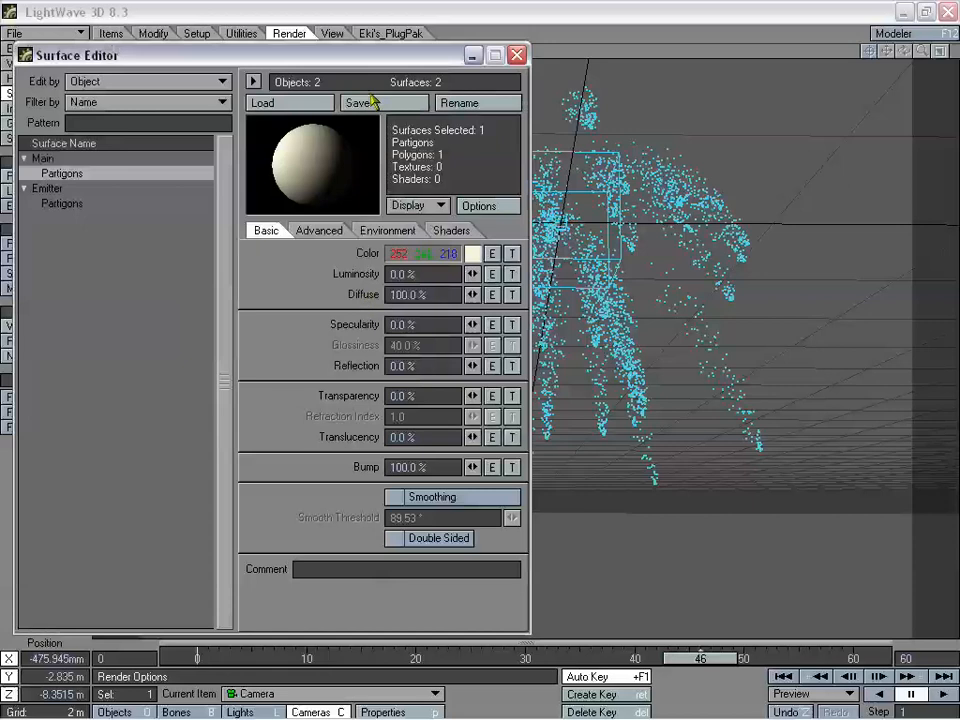
- Set the luminosity of the Main object's Partigons surface to 100%
{"action": "mouse_move", "coordinate": [338, 60]}
{"action": "left_mouse_down"}
{"action": "mouse_move", "coordinate": [354, 90]}
{"action": "mouse_move", "coordinate": [345, 75]}
{"action": "left_mouse_up"}
{"action": "left_click", "coordinate": [449, 288]}
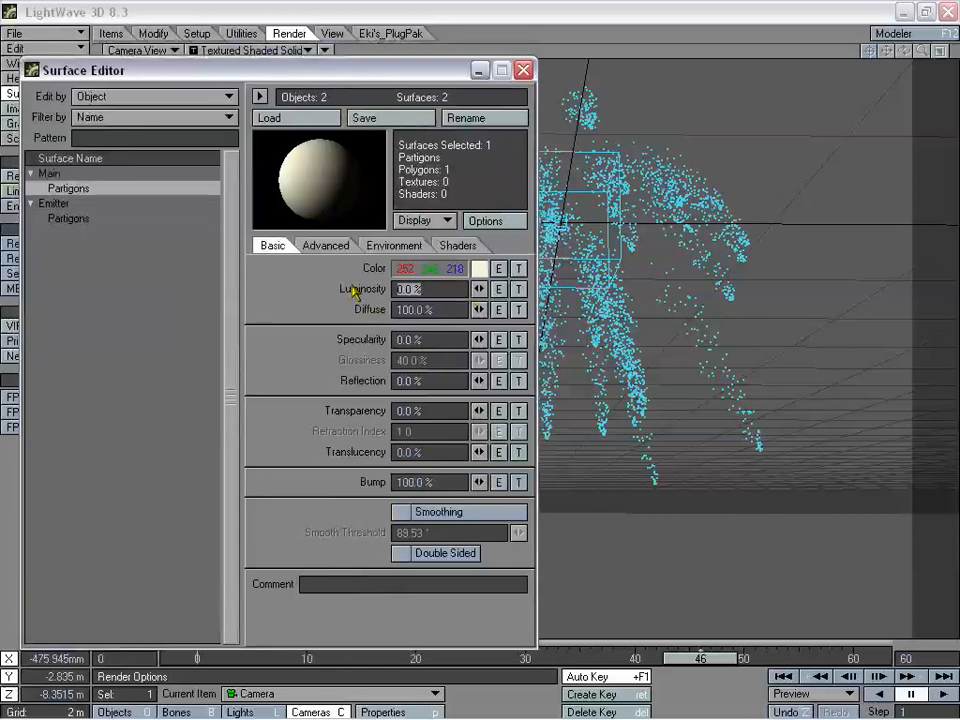
{"action": "type", "text": "1"}
{"action": "key", "text": "Tab"}
{"action": "key", "text": "Tab"}
{"action": "key", "text": "Tab"}
{"action": "key", "text": "Tab"}
{"action": "key", "text": "Tab"}
{"action": "key", "text": "Tab"}
{"action": "key", "text": "Tab"}
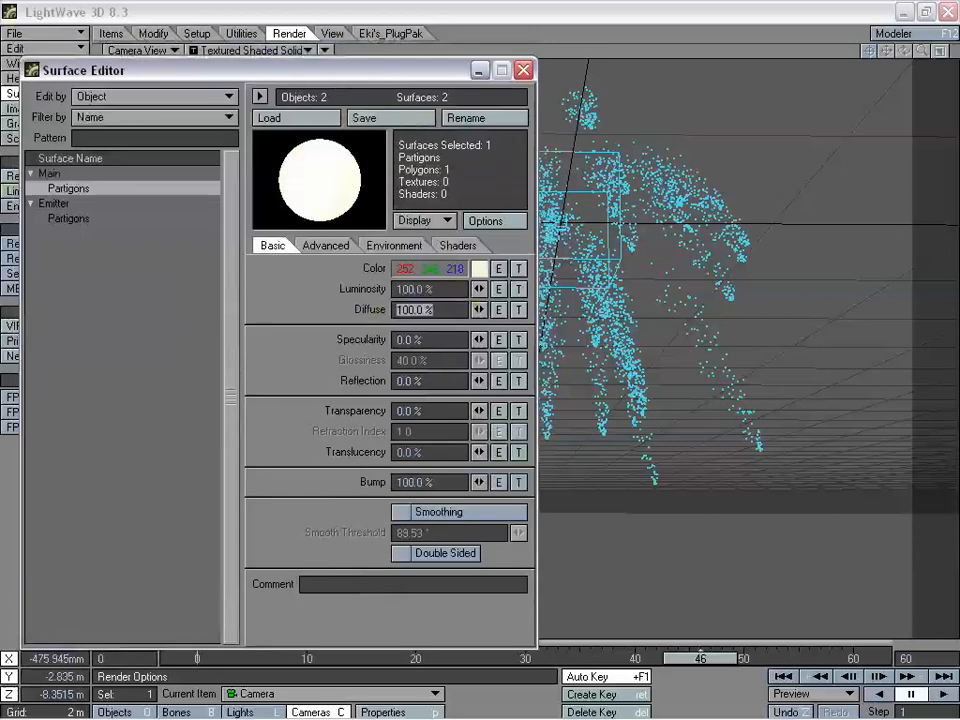
- Set the glow intensity of the Main object's Partigons surface to 100%
{"action": "left_click", "coordinate": [326, 245]}
{"action": "left_click", "coordinate": [430, 339]}
{"action": "type", "text": "100"}
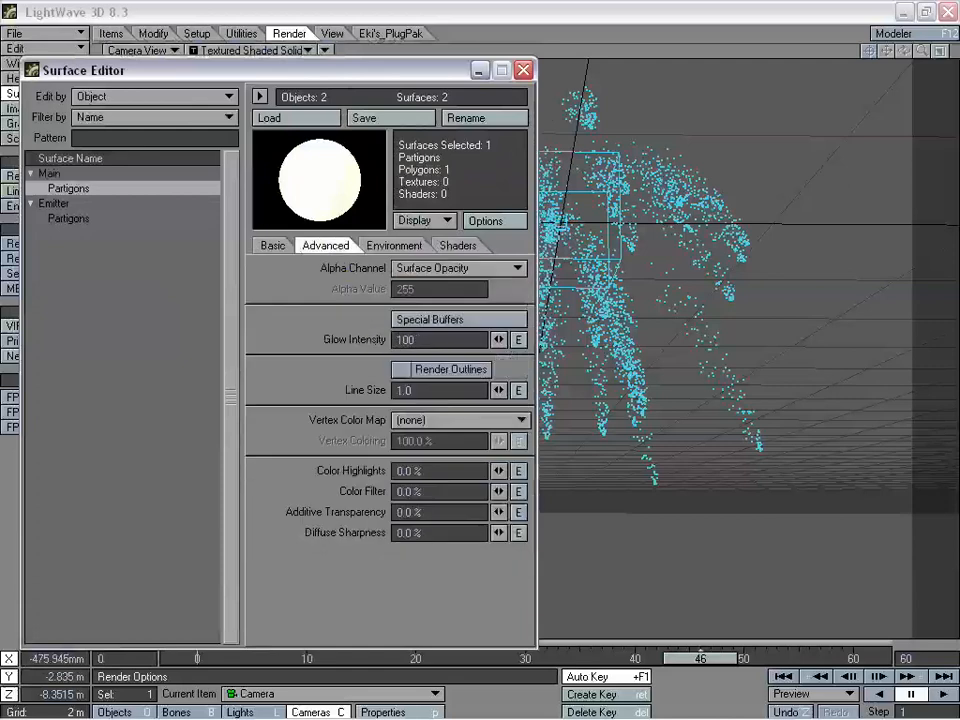
{"action": "key", "text": "Tab"}
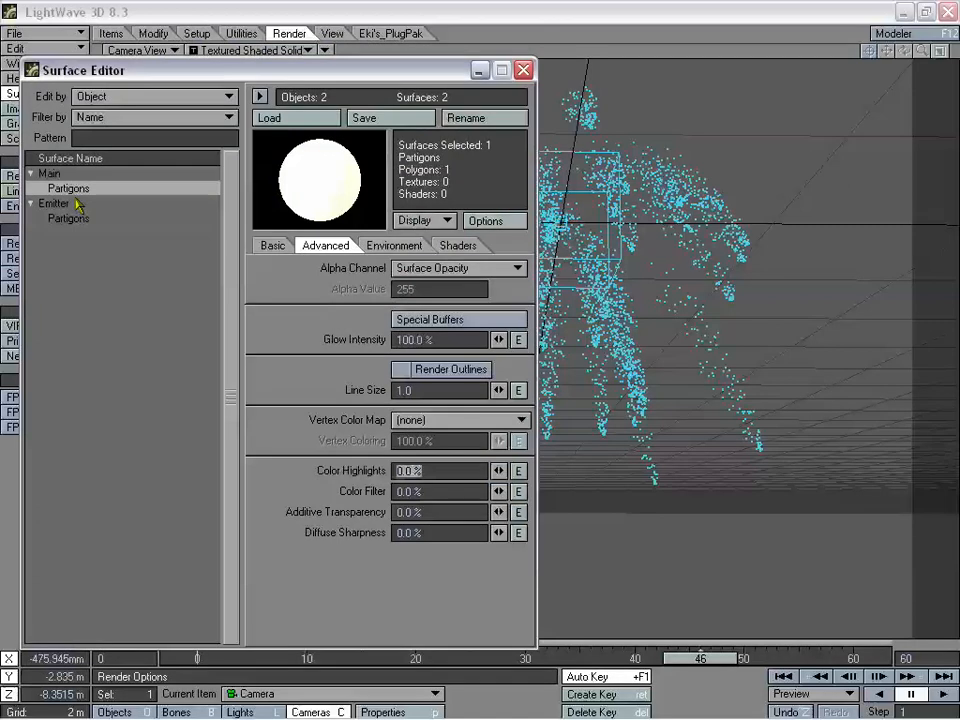
- Set the color of the Emitter object's Partigons surface to orange, RGB 201, 119, 58
{"action": "left_click", "coordinate": [68, 218]}
{"action": "left_click", "coordinate": [273, 245]}
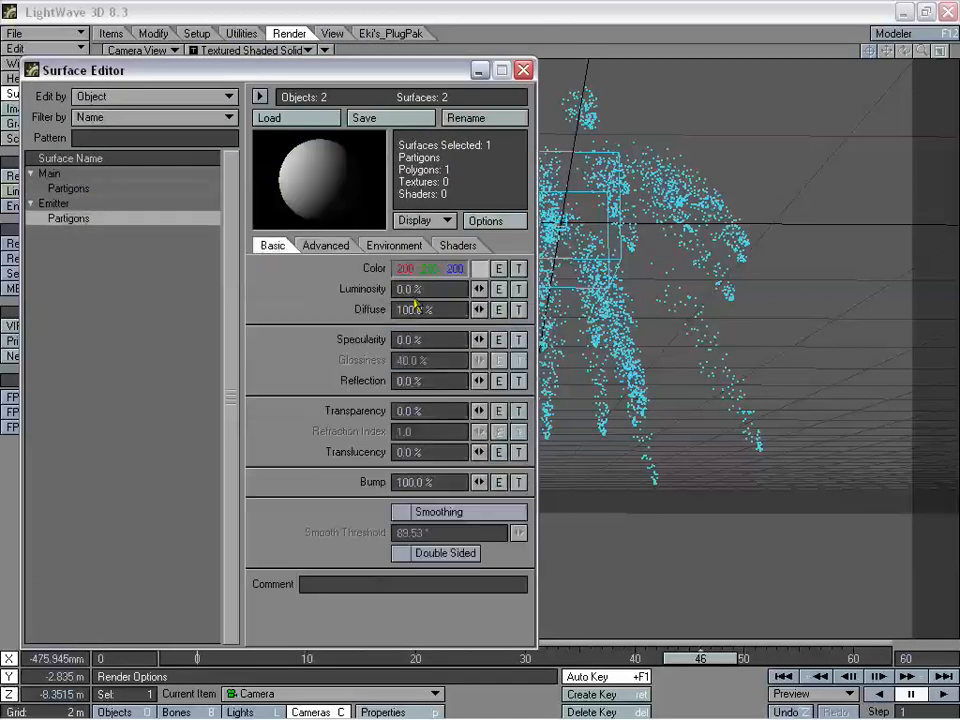
{"action": "left_click", "coordinate": [480, 268]}
{"action": "left_click", "coordinate": [257, 186]}
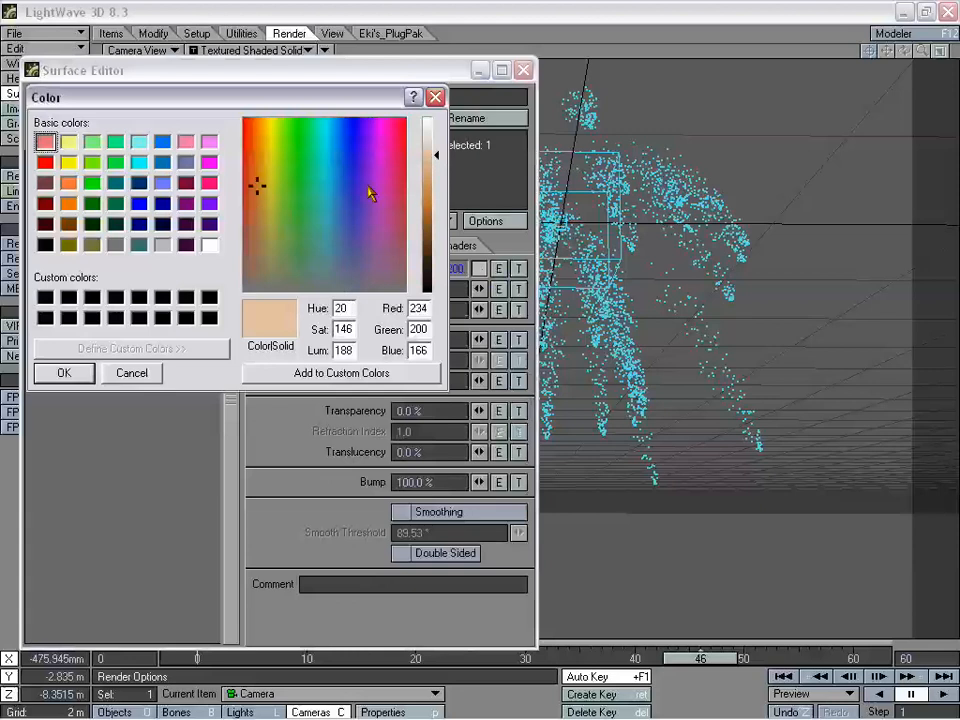
{"action": "left_click", "coordinate": [437, 199]}
{"action": "left_click", "coordinate": [437, 203]}
{"action": "left_click", "coordinate": [255, 193]}
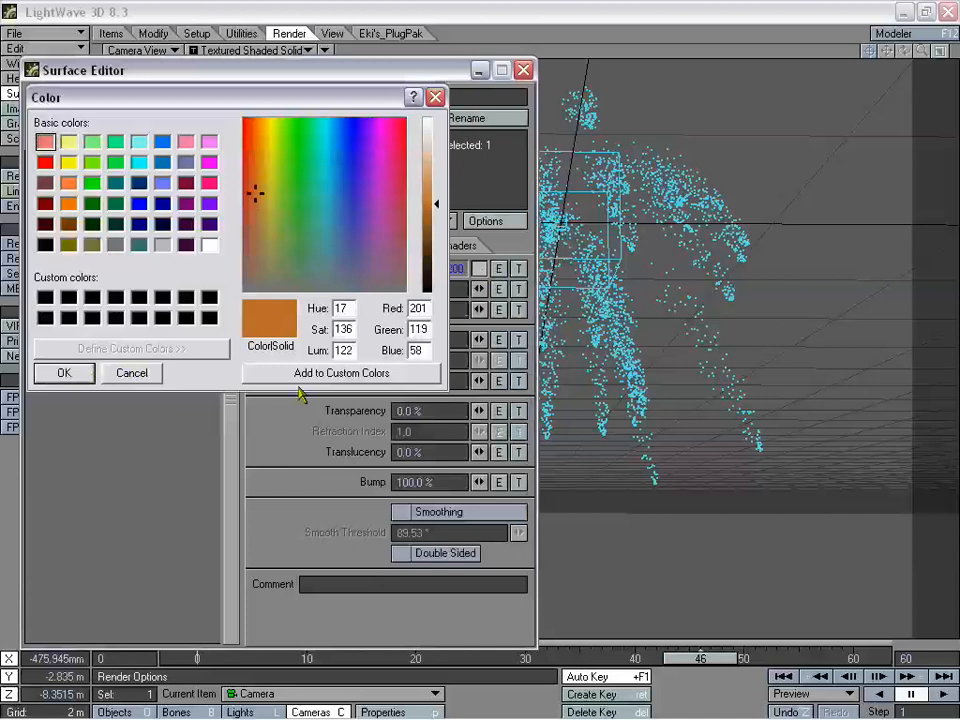
{"action": "key", "text": "Return"}
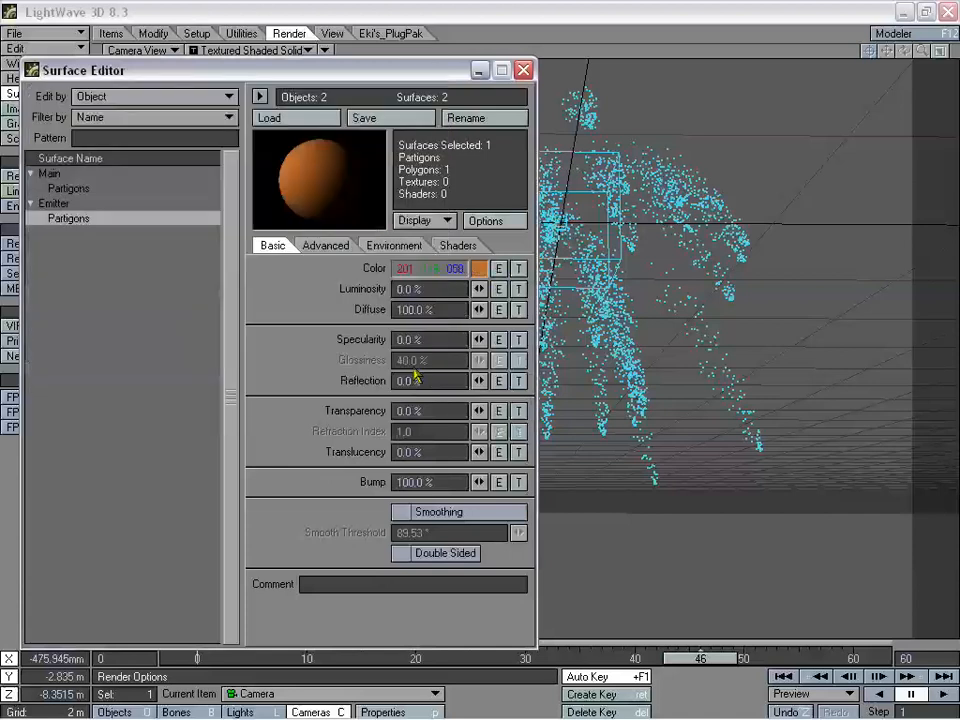
- Add a Turbulence procedural texture to the Emitter surface's color channel
{"action": "left_click", "coordinate": [516, 268]}
{"action": "left_click_drag", "start_coordinate": [415, 113], "coordinate": [468, 145]}
{"action": "left_click", "coordinate": [640, 168]}
{"action": "left_click", "coordinate": [655, 195]}
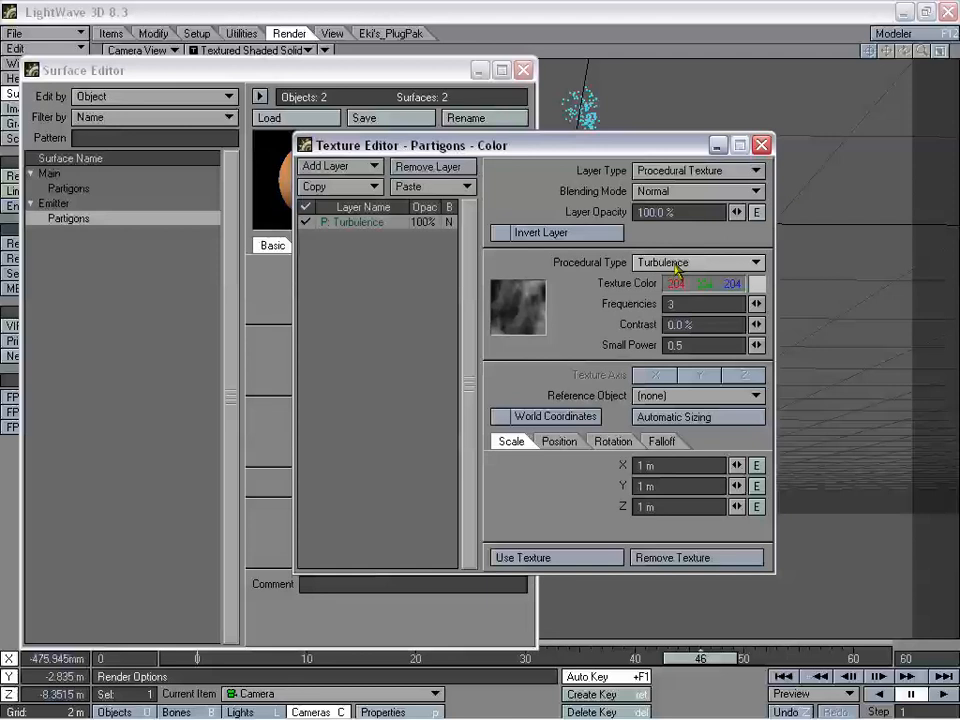
- Set the Turbulence texture color to a muted red and apply the texture to the surface
{"action": "left_click_drag", "start_coordinate": [630, 148], "coordinate": [694, 193]}
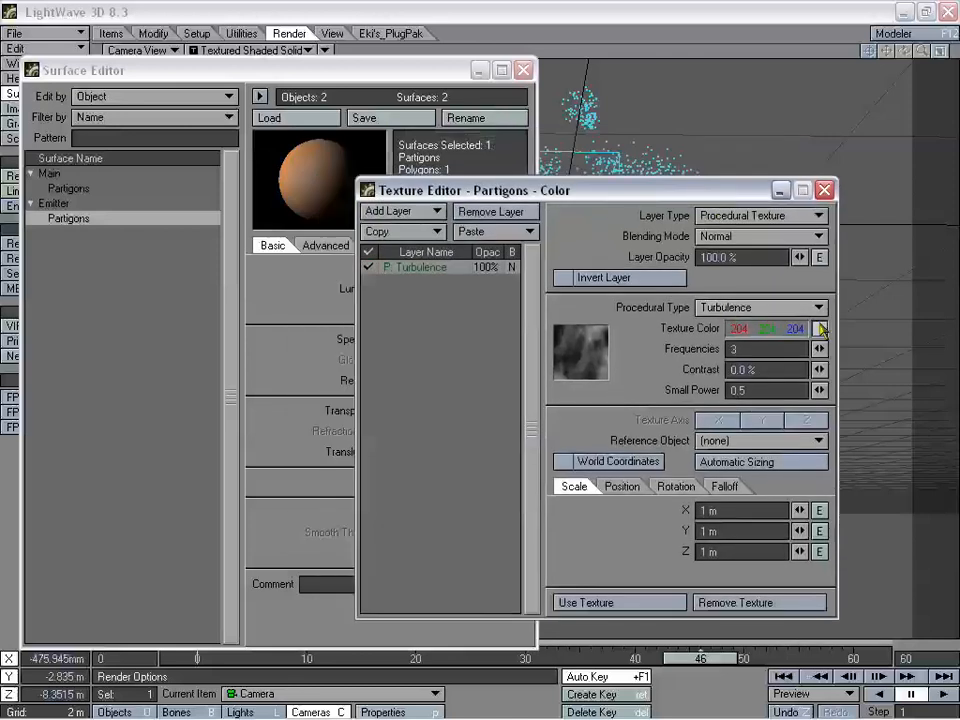
{"action": "left_click", "coordinate": [819, 328]}
{"action": "left_click", "coordinate": [581, 281]}
{"action": "left_click", "coordinate": [765, 328]}
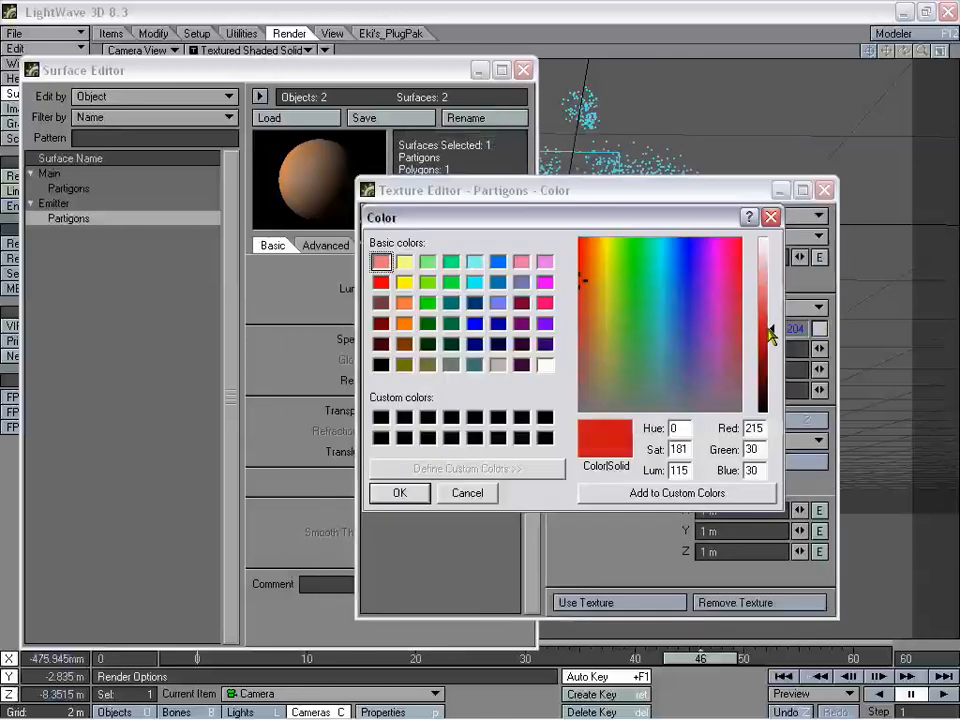
{"action": "left_click_drag", "start_coordinate": [595, 287], "coordinate": [583, 306]}
{"action": "left_click", "coordinate": [411, 492]}
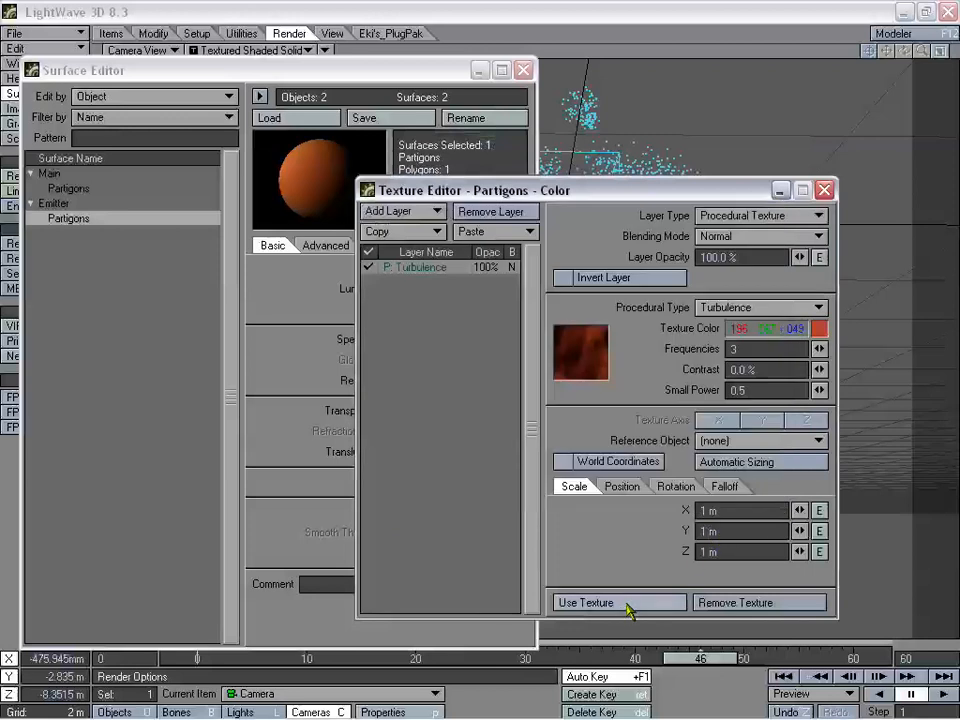
{"action": "left_click", "coordinate": [626, 604]}
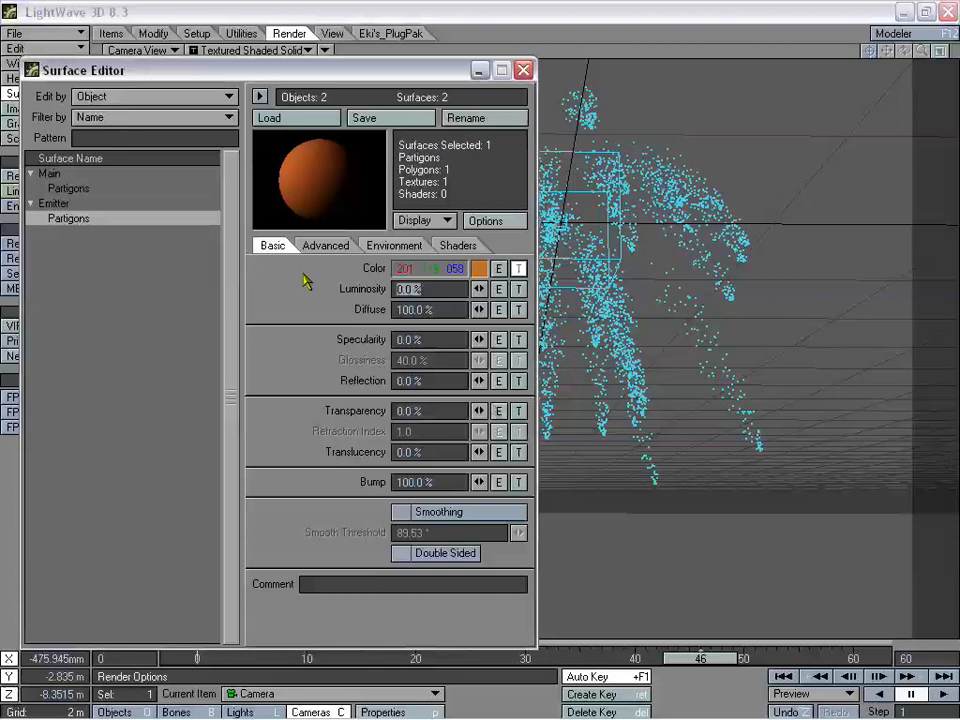
- Set the luminosity of the Emitter object's Partigons surface to 100%
{"action": "left_click", "coordinate": [428, 289]}
{"action": "type", "text": "100"}
{"action": "key", "text": "Tab"}
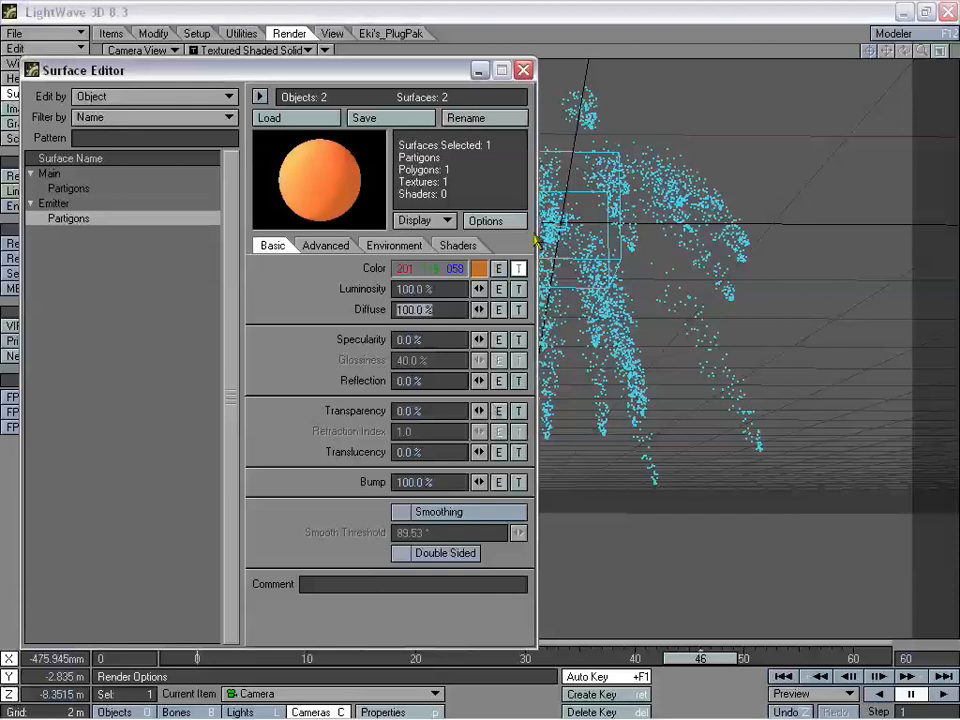
- Set the Emitter surface's glow intensity to 50% and close the Surface Editor
{"action": "left_click", "coordinate": [326, 246]}
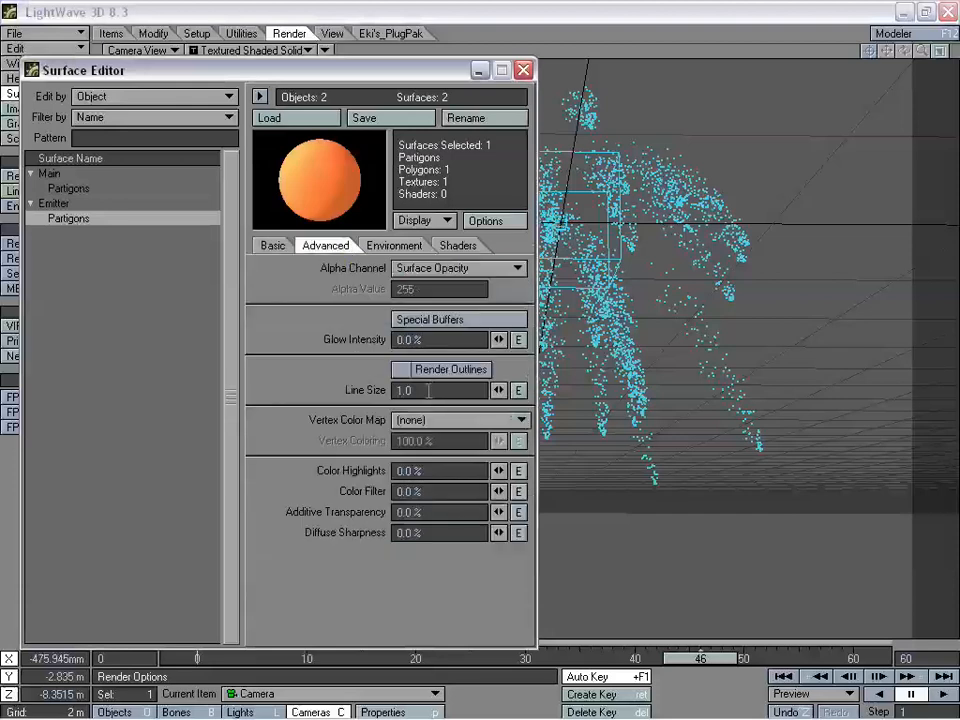
{"action": "left_click", "coordinate": [430, 339]}
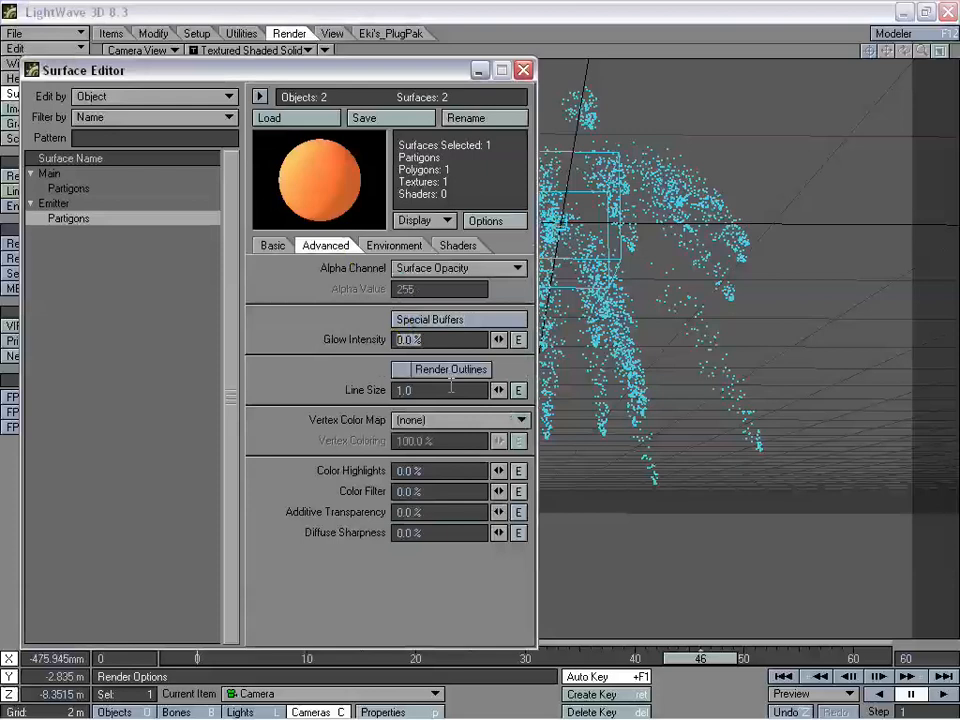
{"action": "type", "text": "50"}
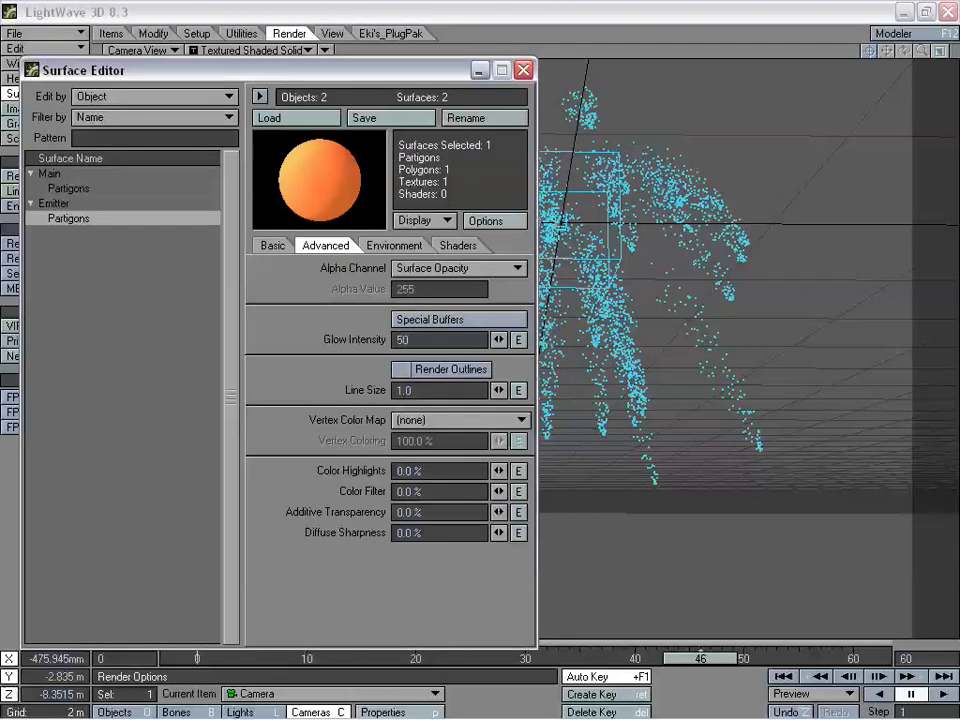
{"action": "key", "text": "Tab"}
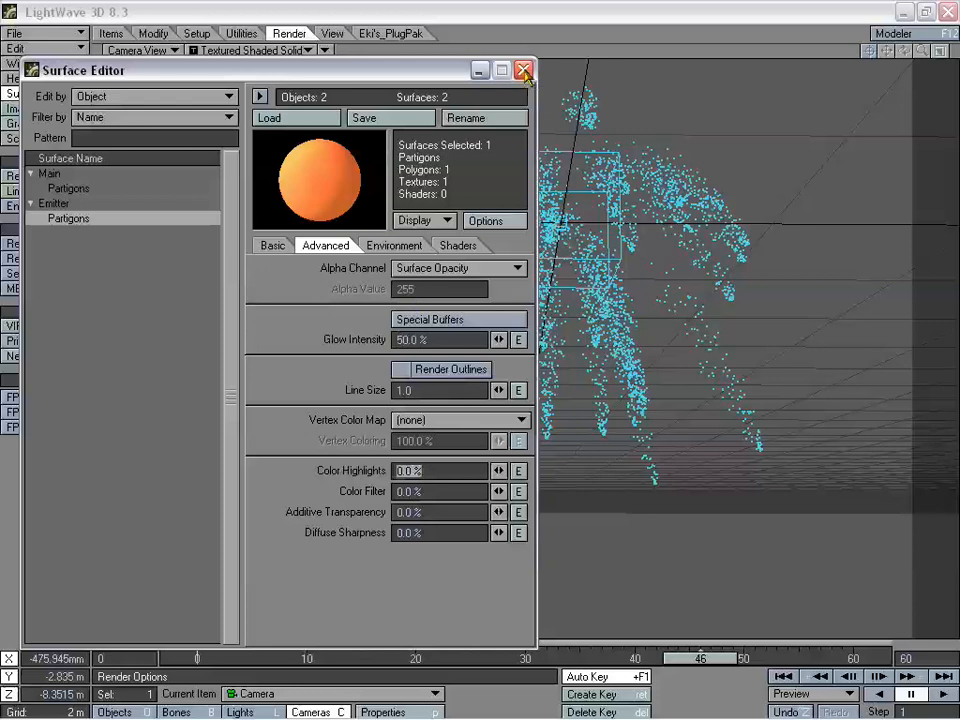
{"action": "left_click", "coordinate": [524, 70]}
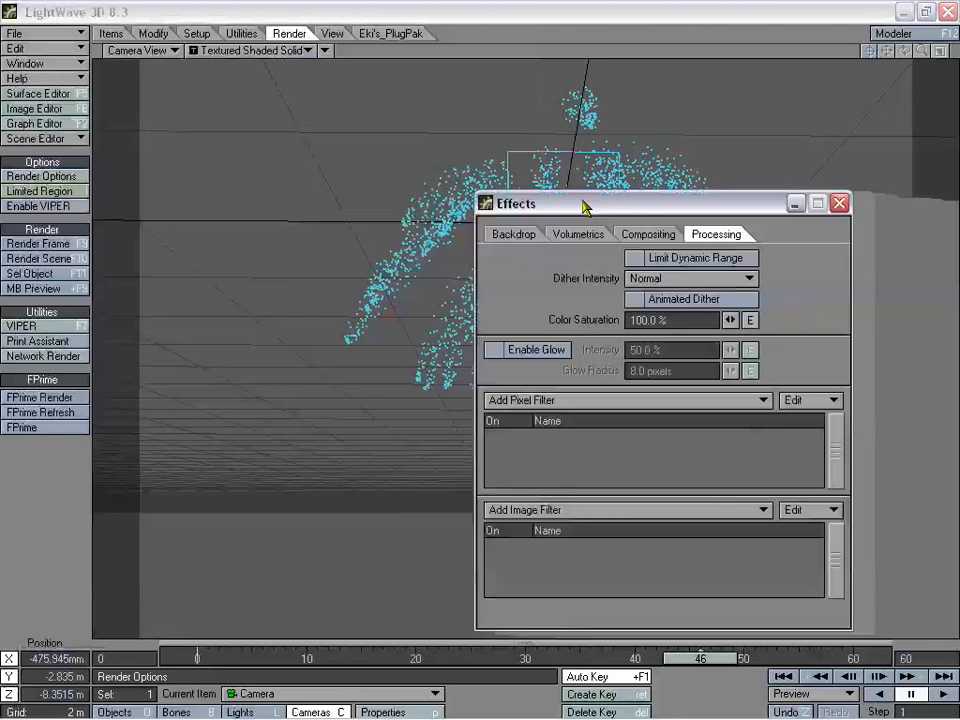
- Enable glow in the Effects processing settings with an intensity of 75% and a glow radius of 13 pixels
{"action": "left_click_drag", "start_coordinate": [583, 208], "coordinate": [222, 219]}
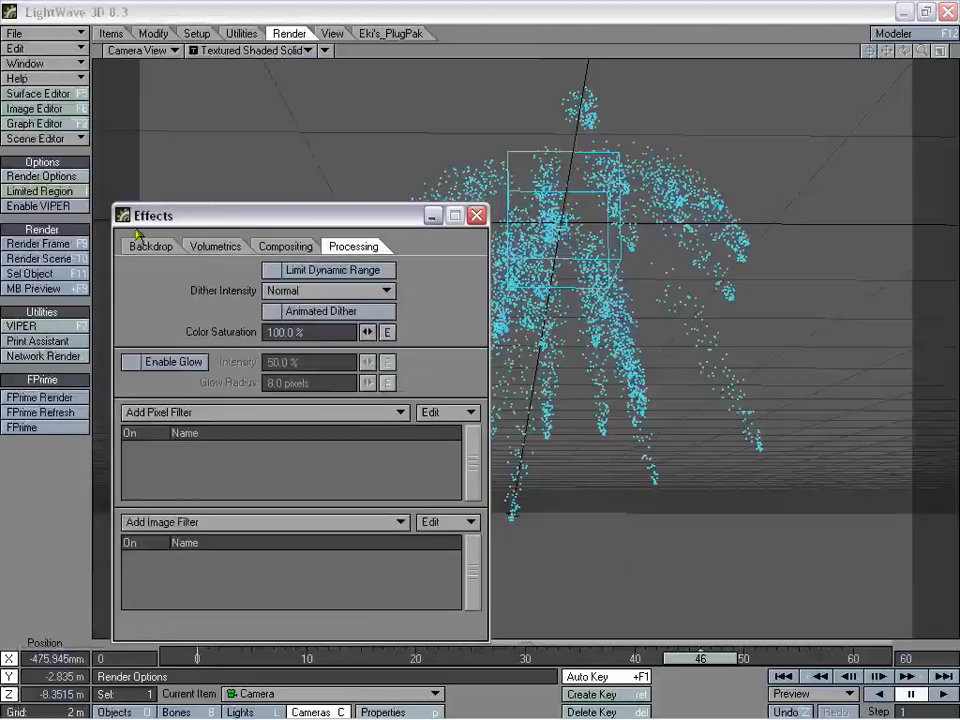
{"action": "left_click", "coordinate": [183, 362]}
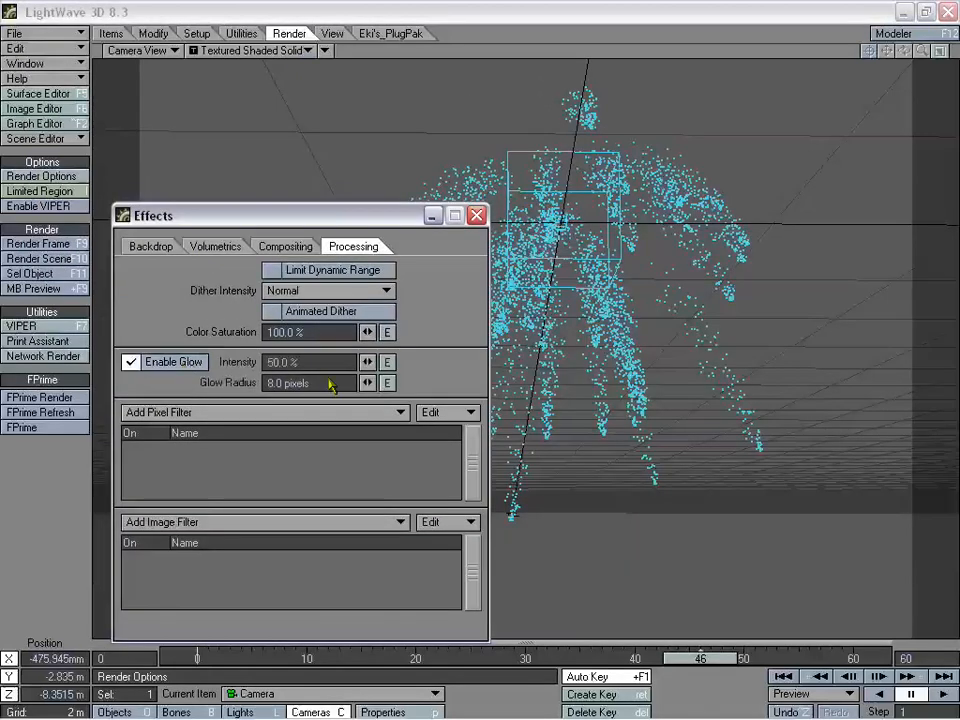
{"action": "type", "text": "75"}
{"action": "key", "text": "Tab"}
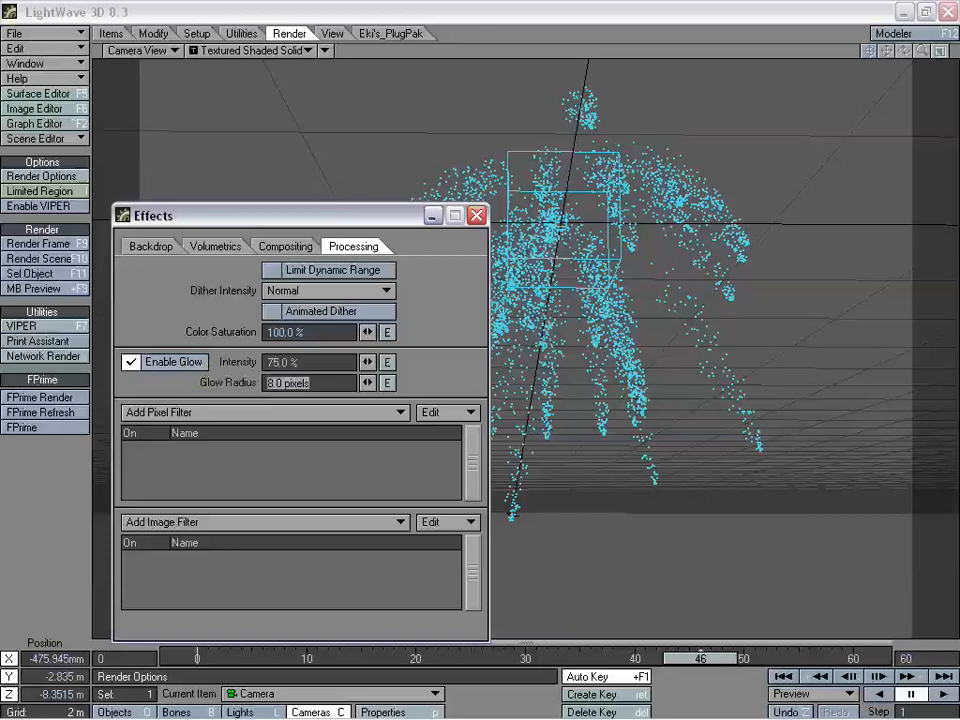
{"action": "type", "text": "13"}
{"action": "key", "text": "Return"}
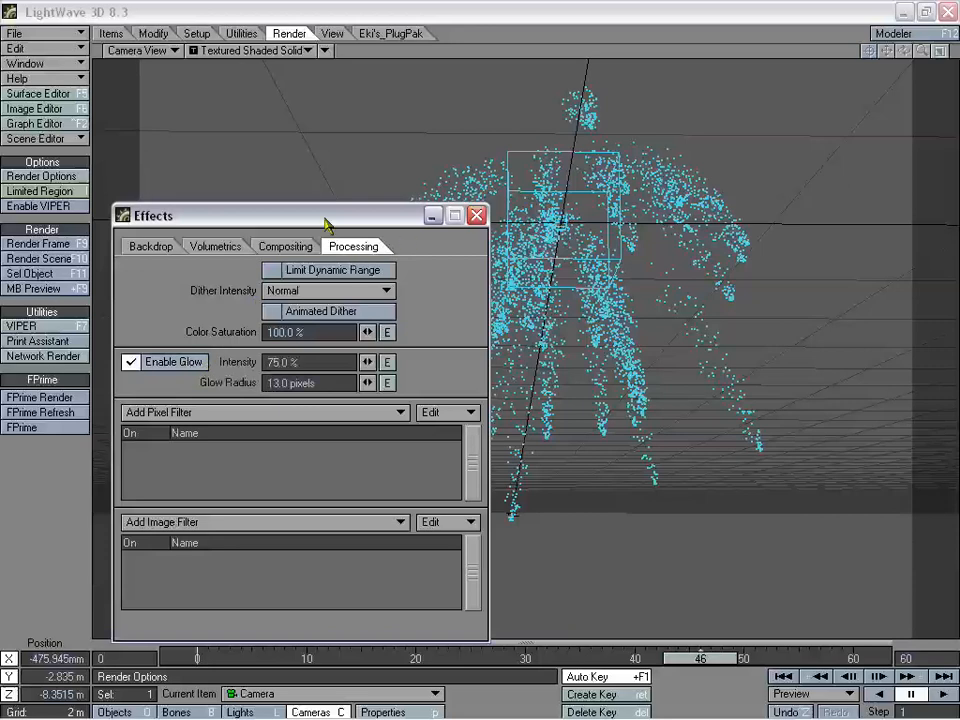
- Render the current frame, 46, and view the resulting image of the glowing particles
{"action": "left_click_drag", "start_coordinate": [326, 217], "coordinate": [428, 162]}
{"action": "left_click_drag", "start_coordinate": [345, 166], "coordinate": [322, 177]}
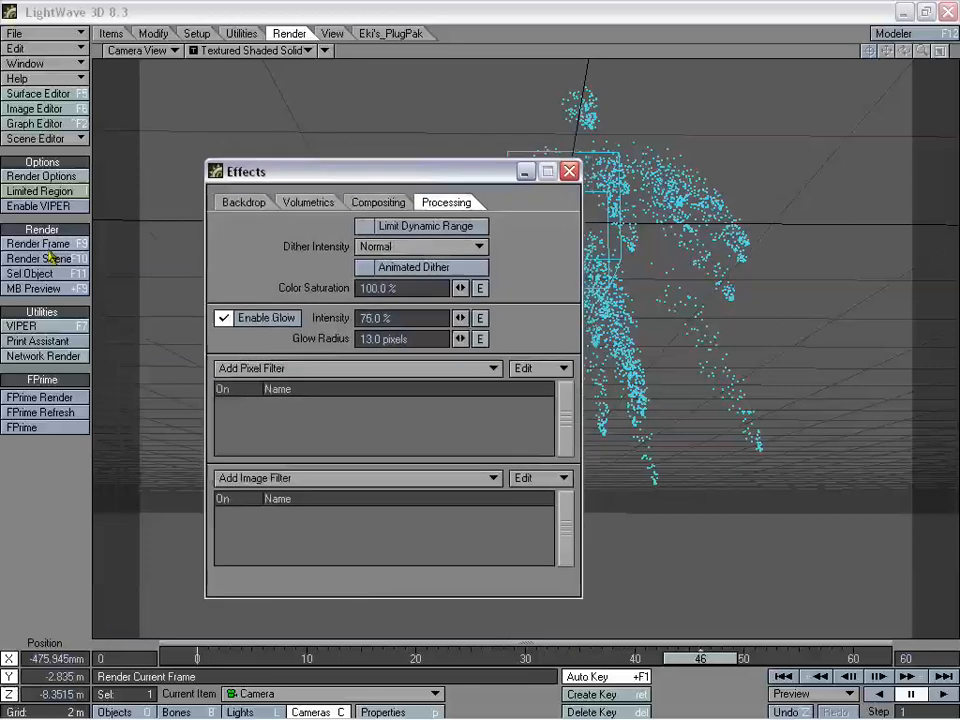
{"action": "left_click", "coordinate": [84, 246]}
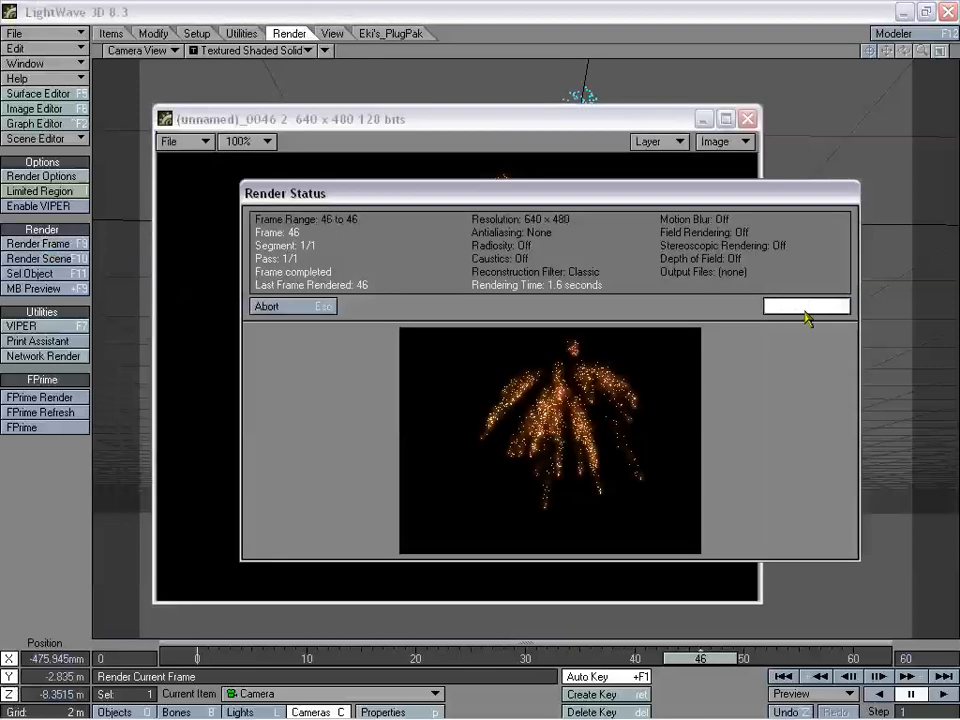
{"action": "left_click", "coordinate": [802, 308]}
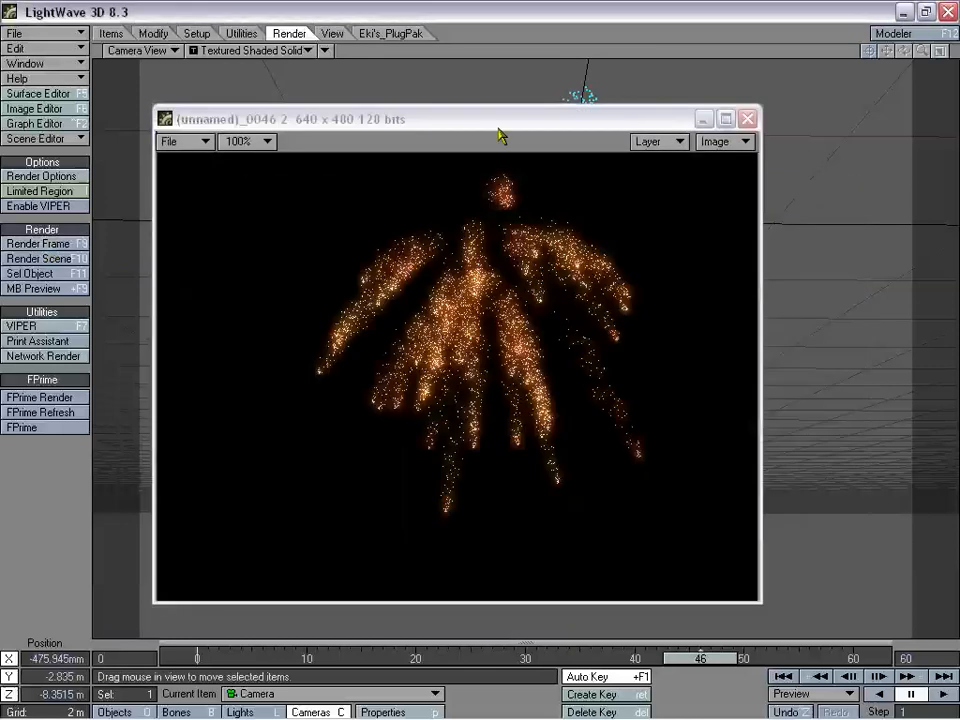
{"action": "left_click_drag", "start_coordinate": [498, 130], "coordinate": [476, 99]}
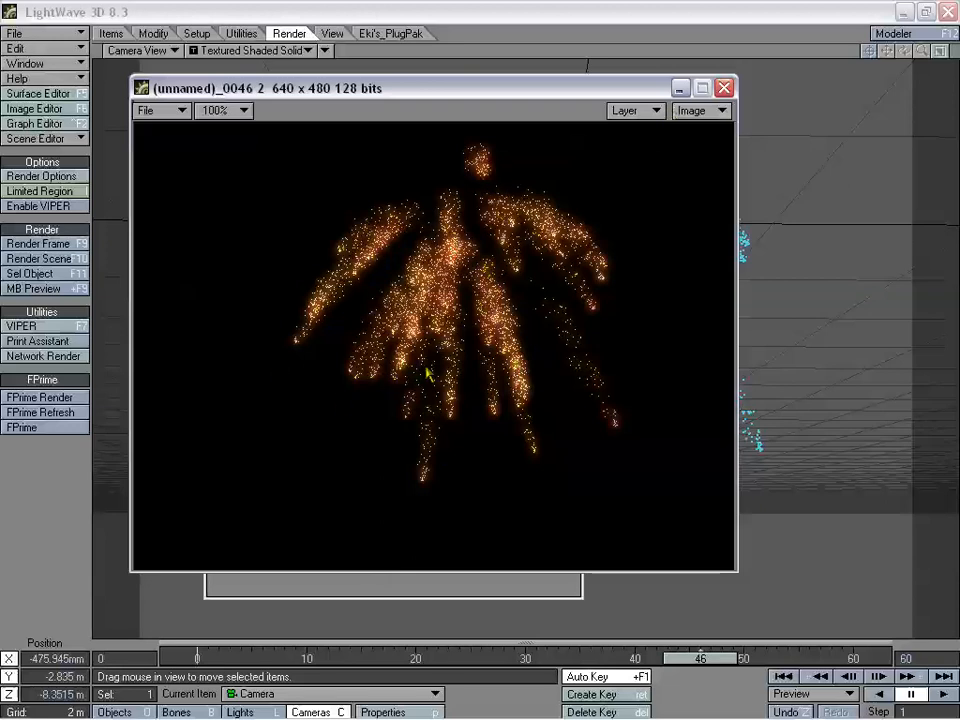
- Close the rendered image and set the glow intensity in the Effects processing settings to 150%
{"action": "left_click", "coordinate": [723, 88]}
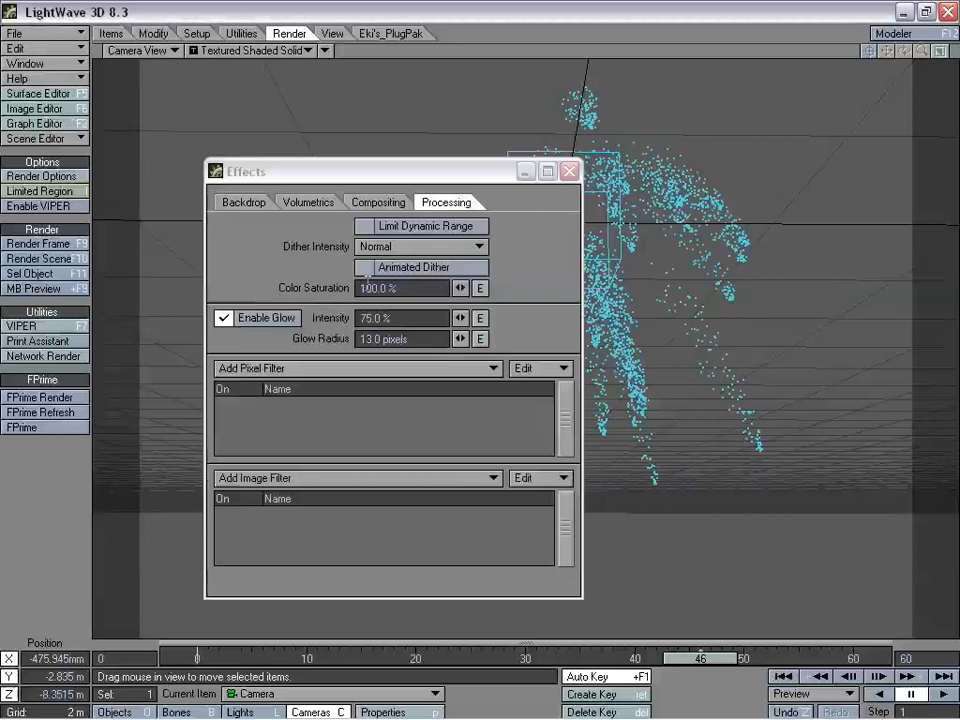
{"action": "left_click_drag", "start_coordinate": [404, 317], "coordinate": [338, 320]}
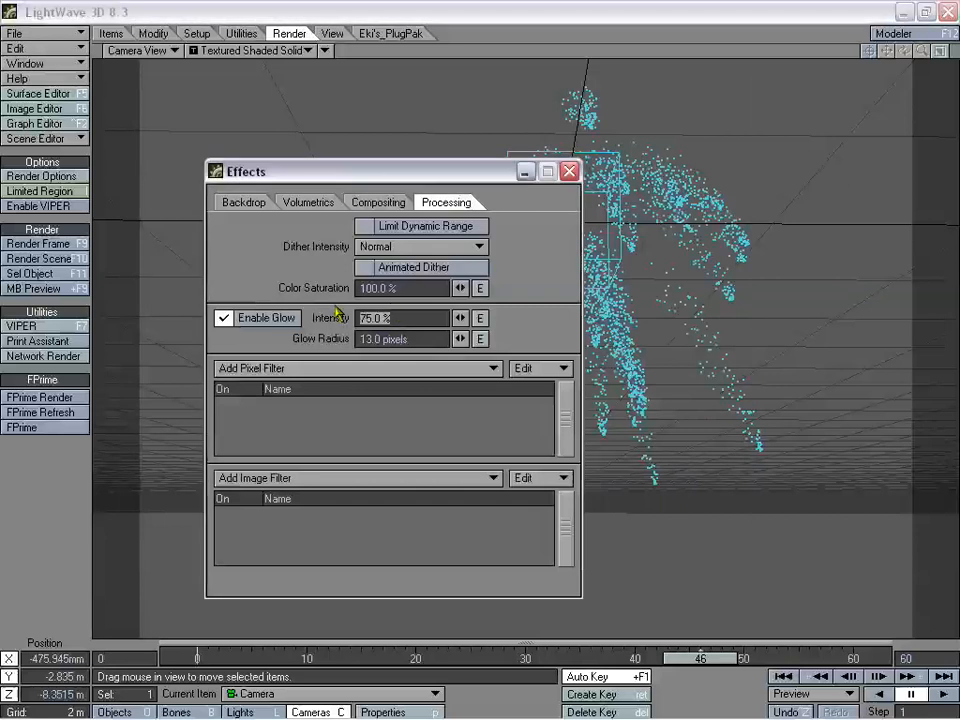
{"action": "type", "text": "150"}
{"action": "key", "text": "Tab"}
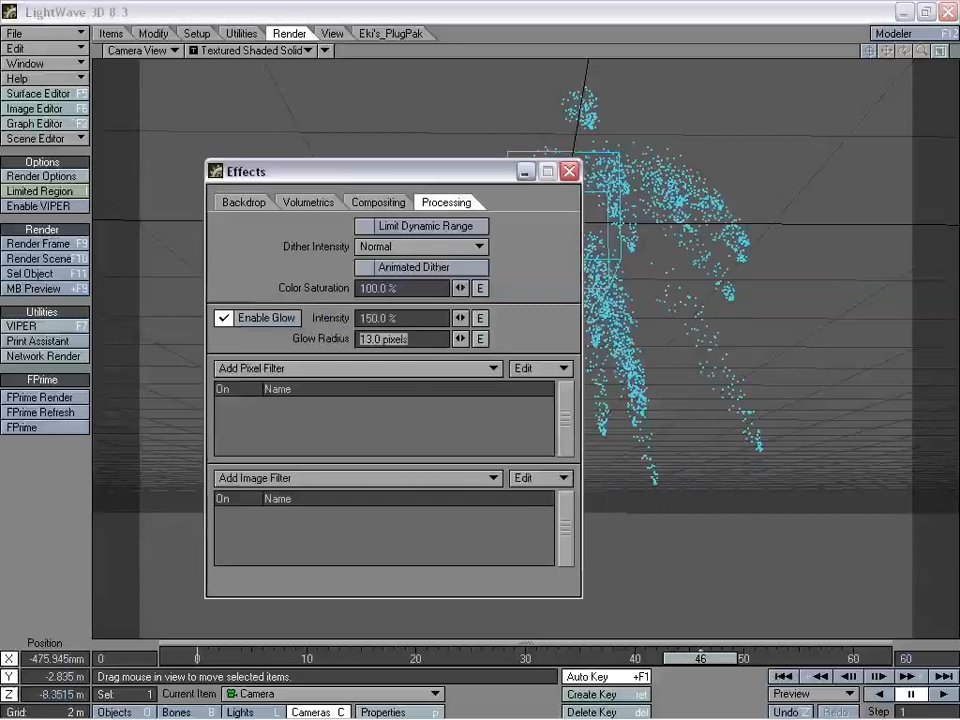
{"action": "key", "text": "Return"}
- Render frame 46 with the stronger glow, view the resulting image and close it
{"action": "left_click", "coordinate": [45, 244]}
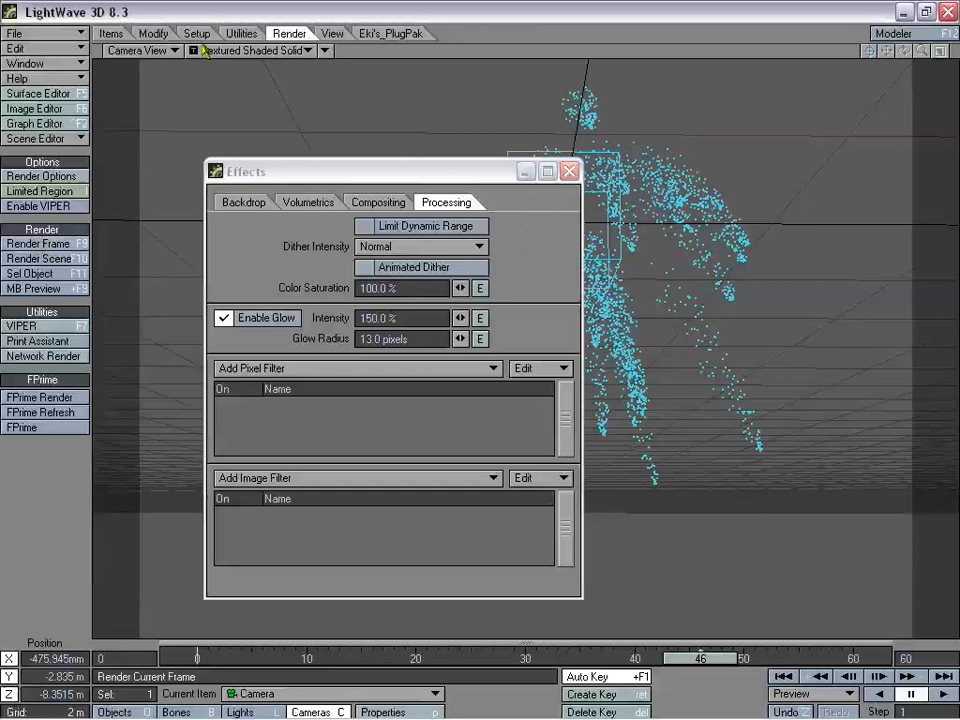
{"action": "left_click", "coordinate": [45, 243]}
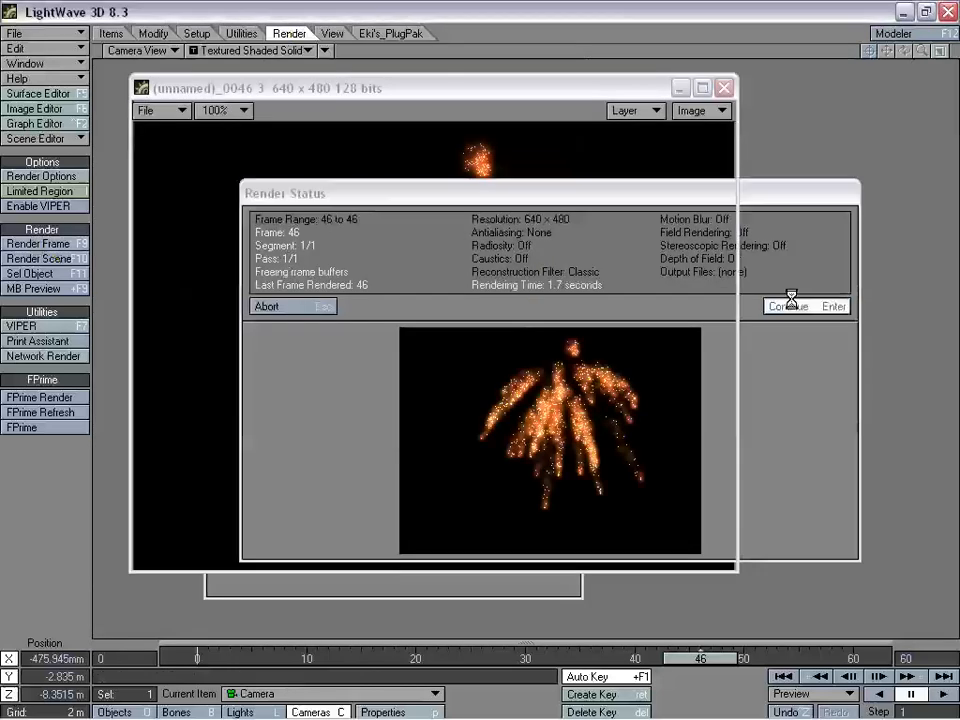
{"action": "left_click", "coordinate": [791, 302]}
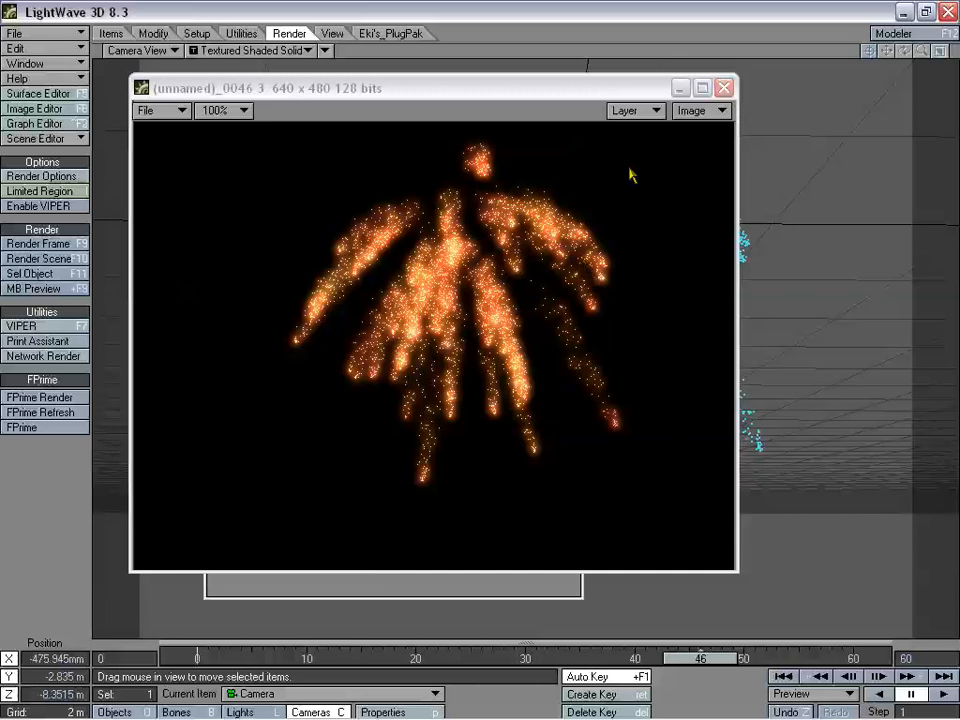
{"action": "left_click", "coordinate": [724, 89]}
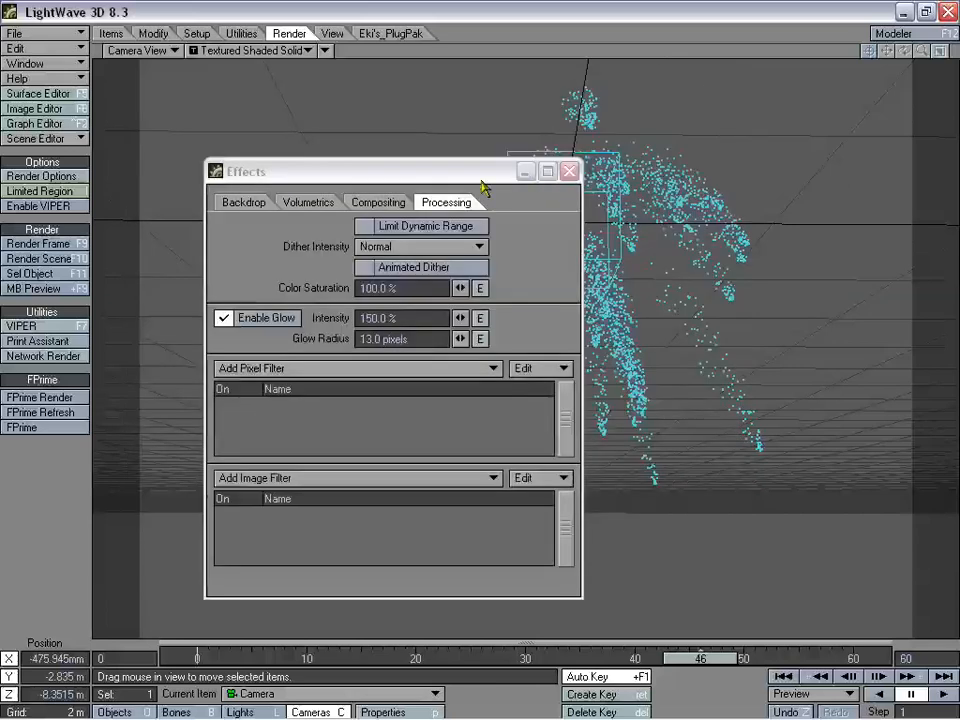
- Enable Particle Blur in the camera's motion effects with a blur length of 65% and close the Camera Properties
{"action": "left_click_drag", "start_coordinate": [482, 182], "coordinate": [370, 86]}
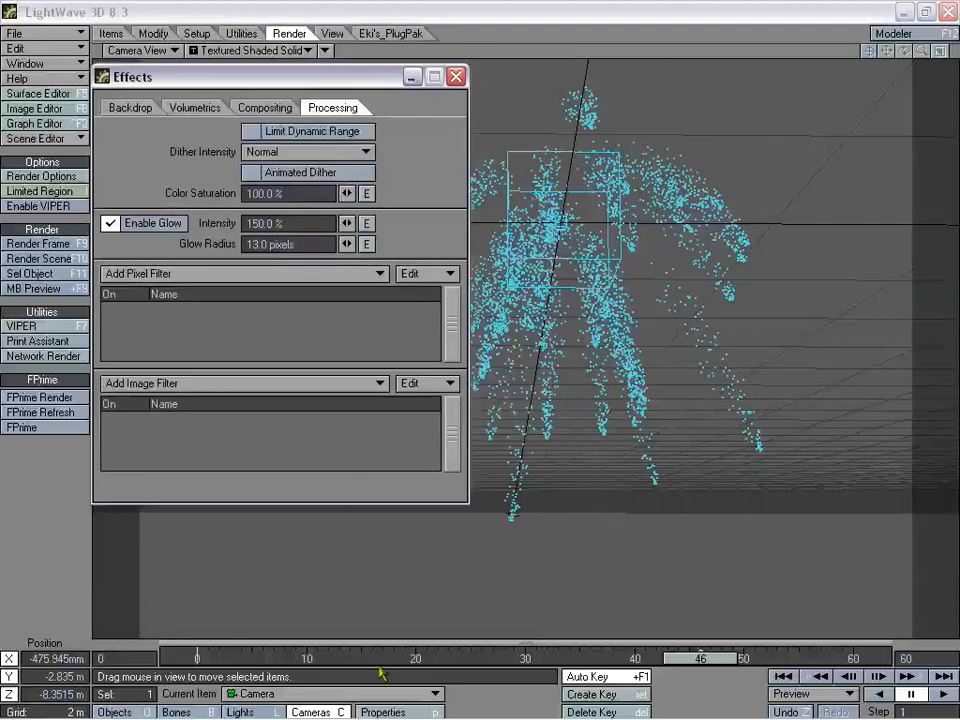
{"action": "left_click", "coordinate": [395, 711]}
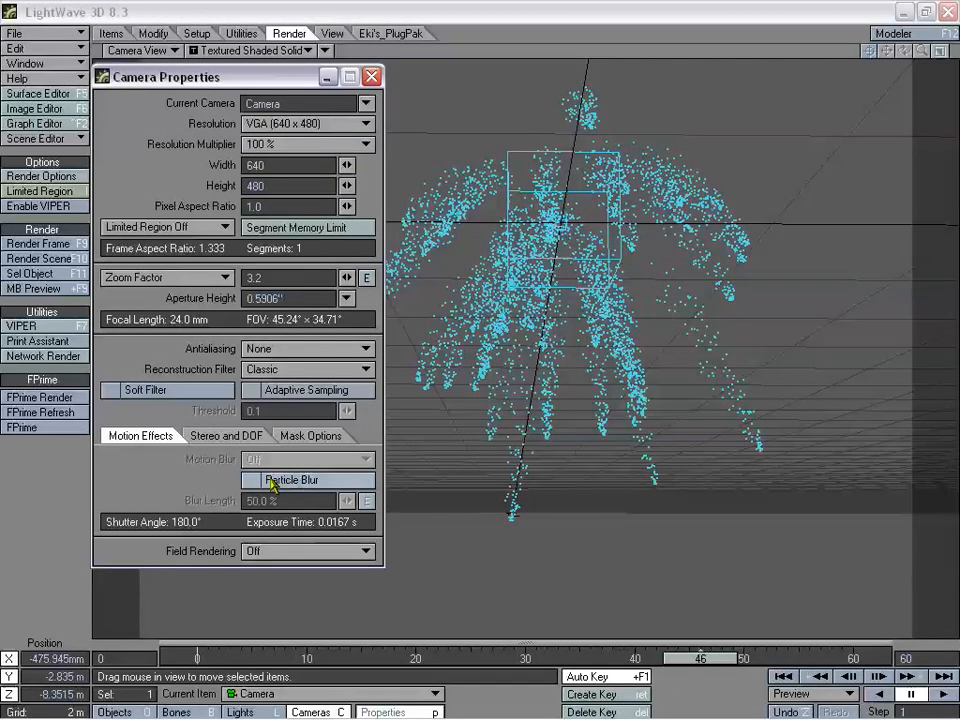
{"action": "left_click", "coordinate": [271, 481]}
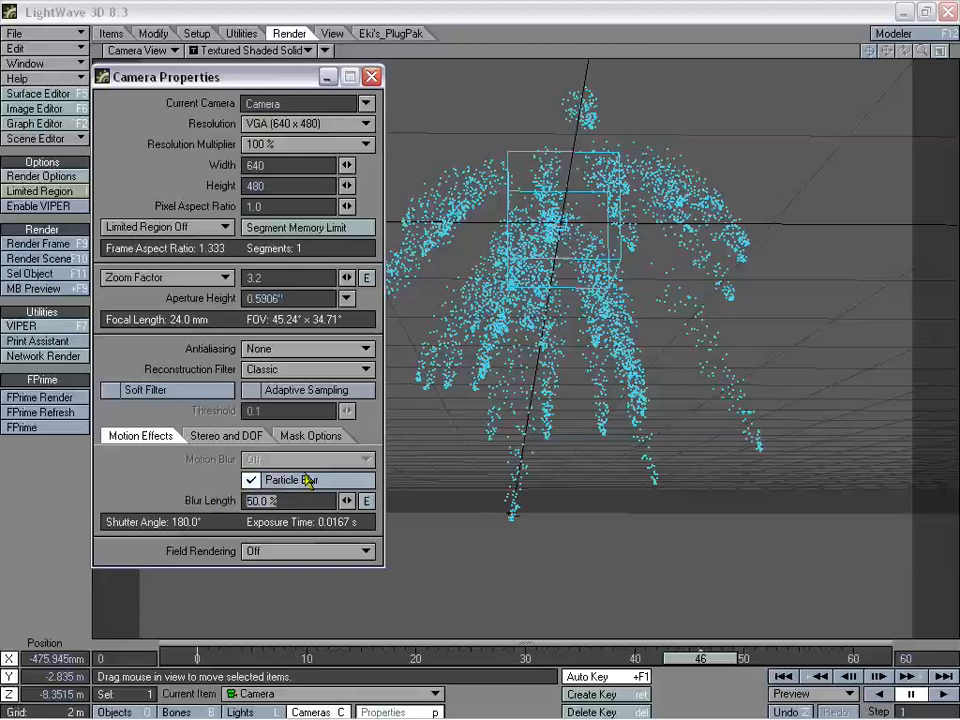
{"action": "type", "text": "65"}
{"action": "key", "text": "Return"}
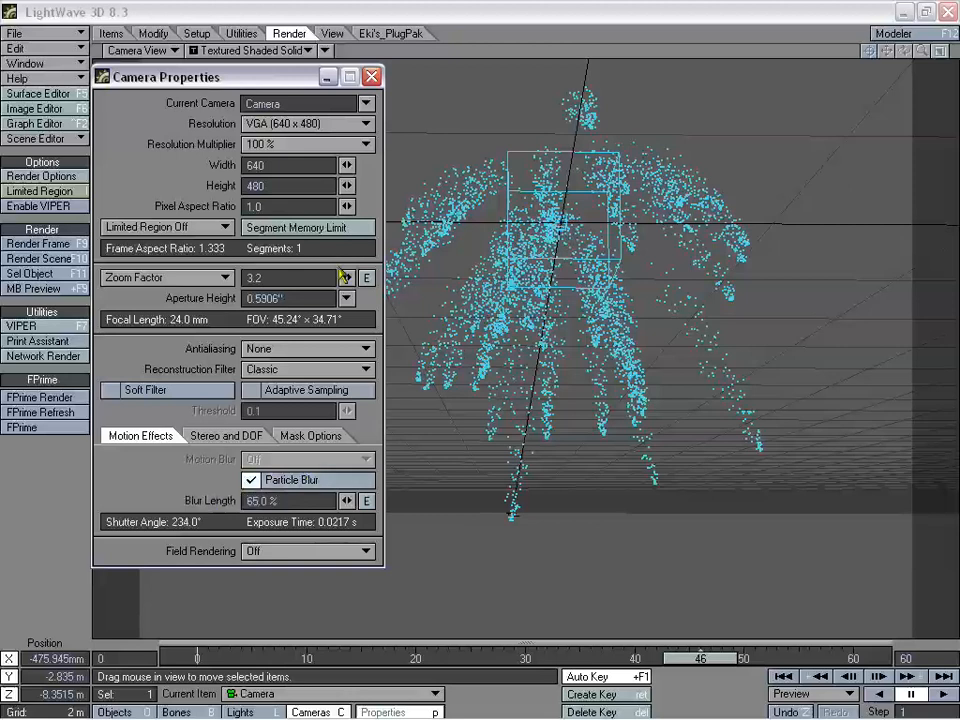
{"action": "left_click", "coordinate": [373, 76]}
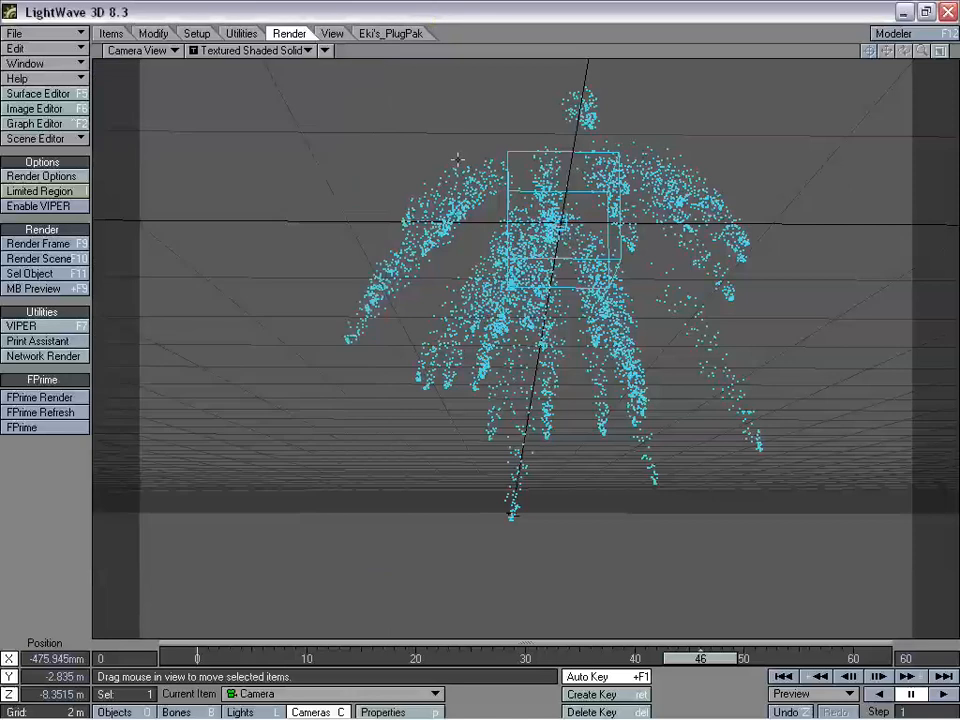
- Render frame 46 with particle blur, view the resulting image and close it
{"action": "left_click", "coordinate": [67, 249]}
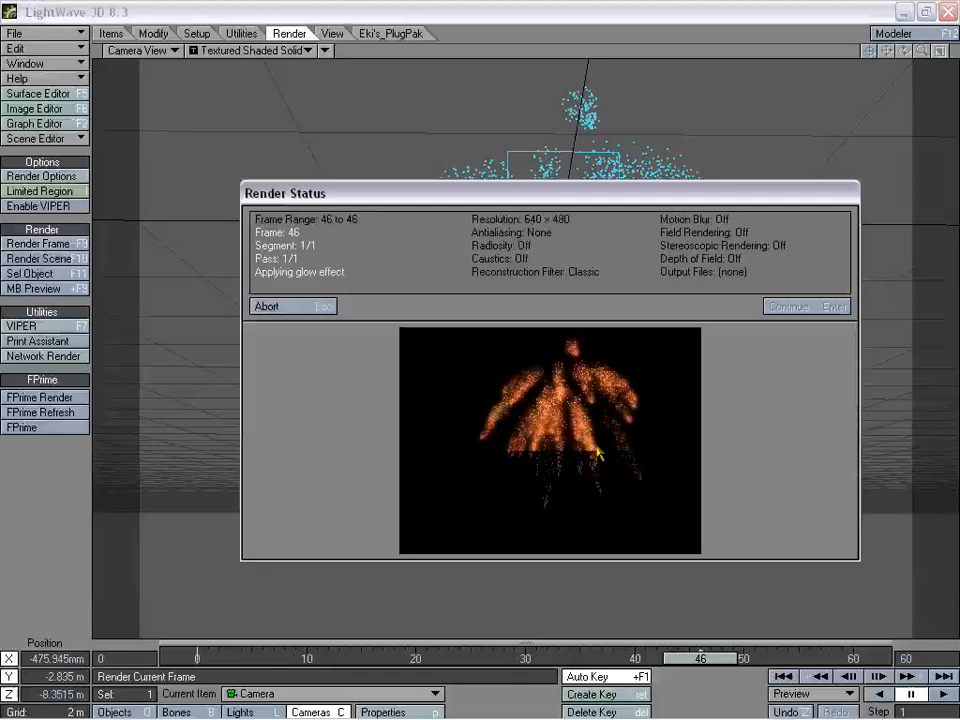
{"action": "left_click", "coordinate": [792, 306]}
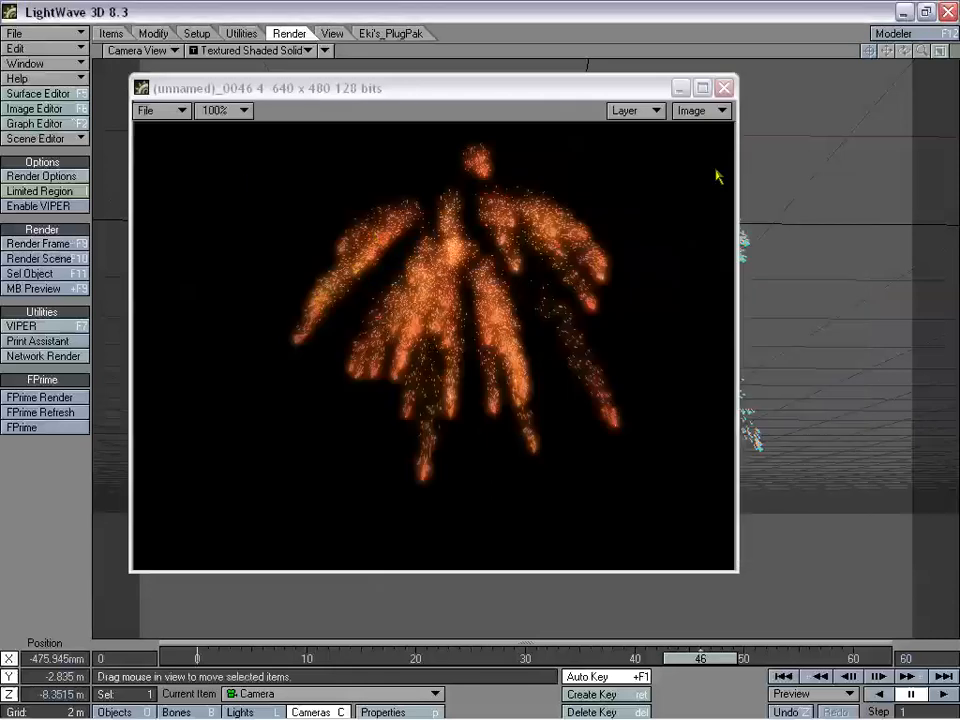
{"action": "left_click", "coordinate": [724, 88]}
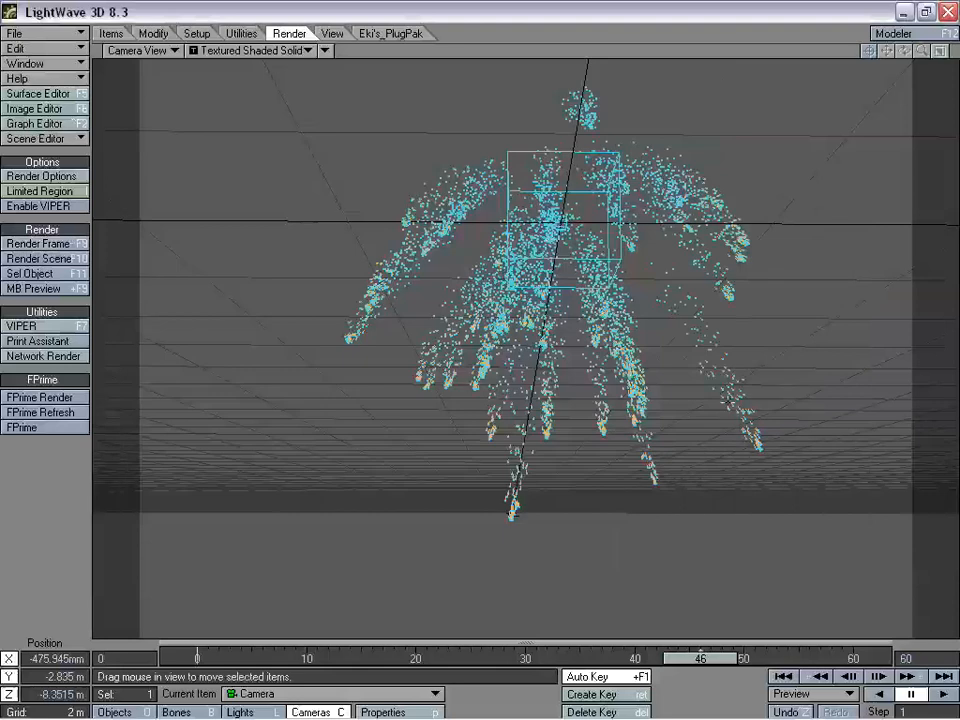
- Switch to the Perspective view, centre it on the Emitter, reselect the camera and examine the particle blur streaks up close
{"action": "left_click", "coordinate": [140, 50]}
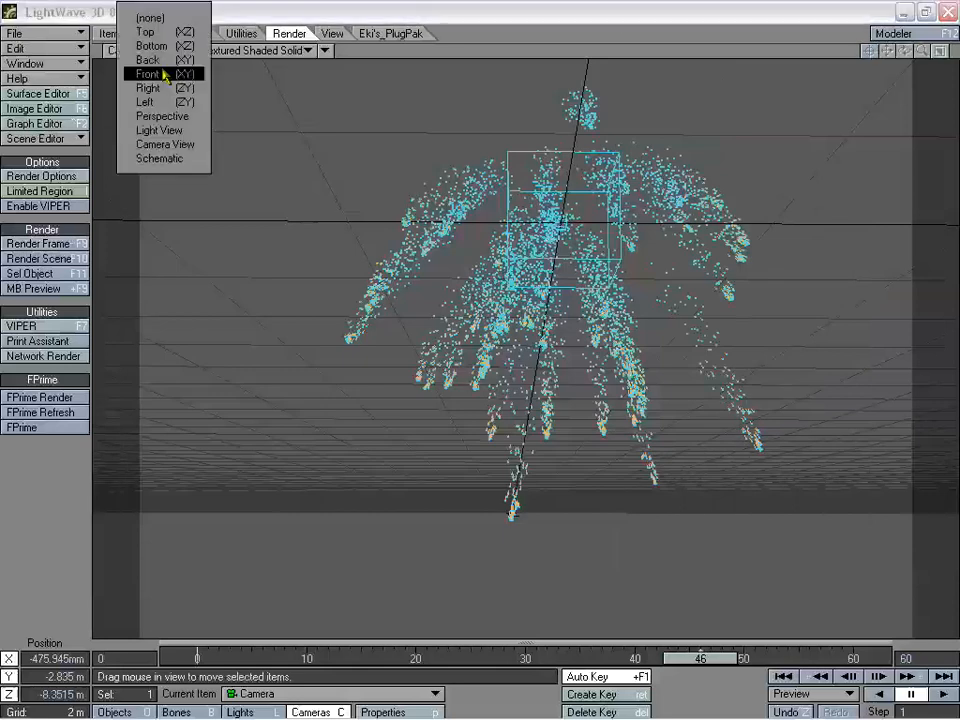
{"action": "left_click", "coordinate": [161, 114]}
{"action": "left_click_drag", "start_coordinate": [924, 56], "coordinate": [958, 50]}
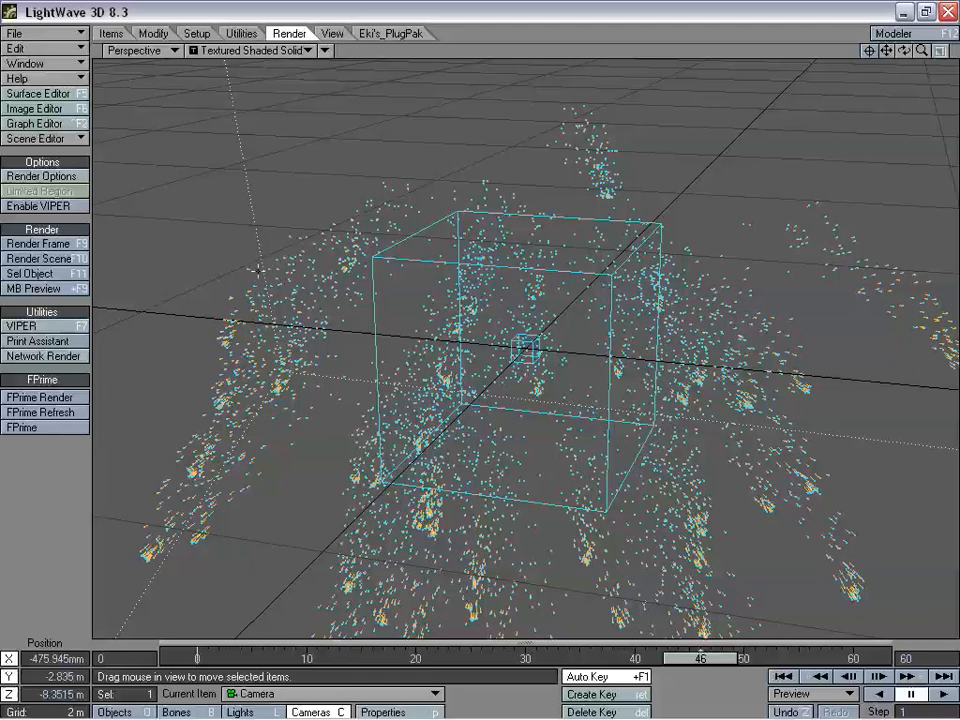
{"action": "left_click_drag", "start_coordinate": [922, 52], "coordinate": [944, 51]}
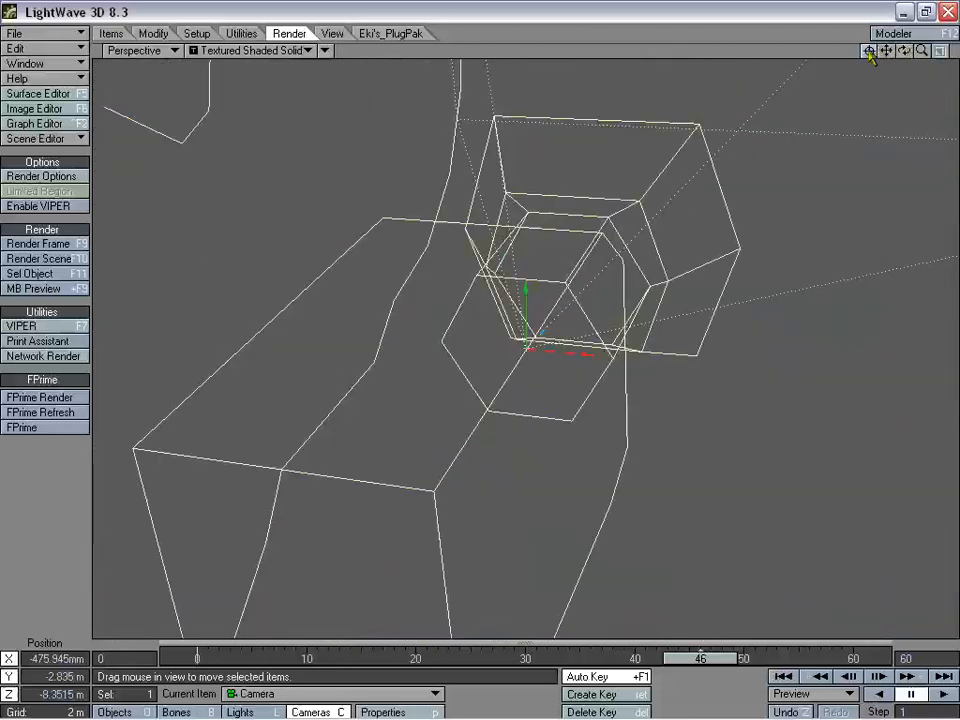
{"action": "left_click_drag", "start_coordinate": [921, 51], "coordinate": [880, 51]}
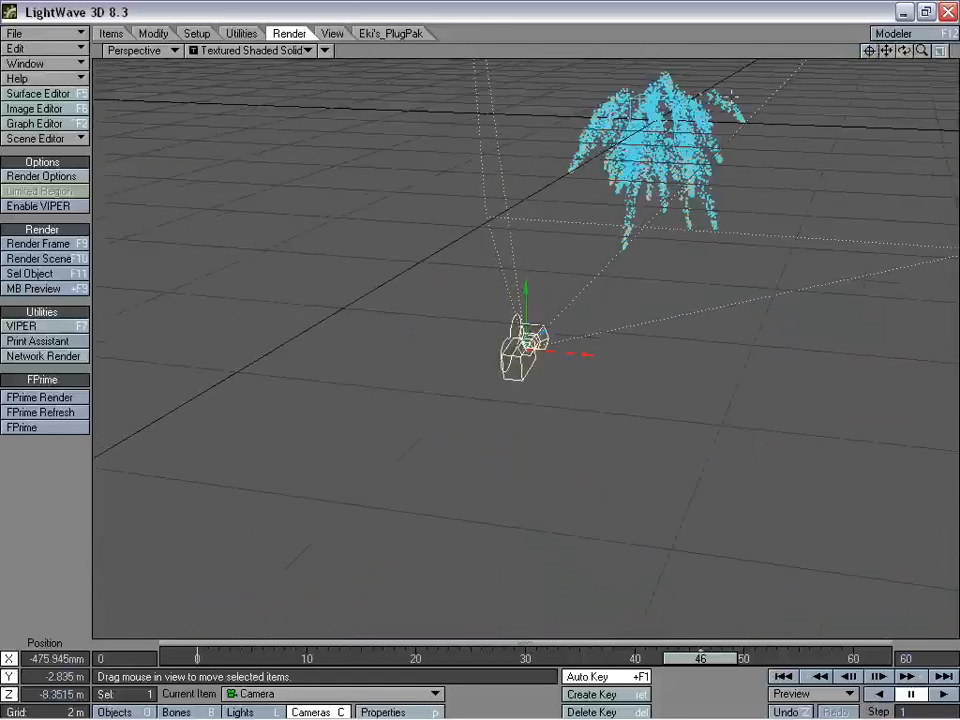
{"action": "left_click", "coordinate": [668, 127]}
{"action": "left_click", "coordinate": [869, 51]}
{"action": "left_click", "coordinate": [869, 51]}
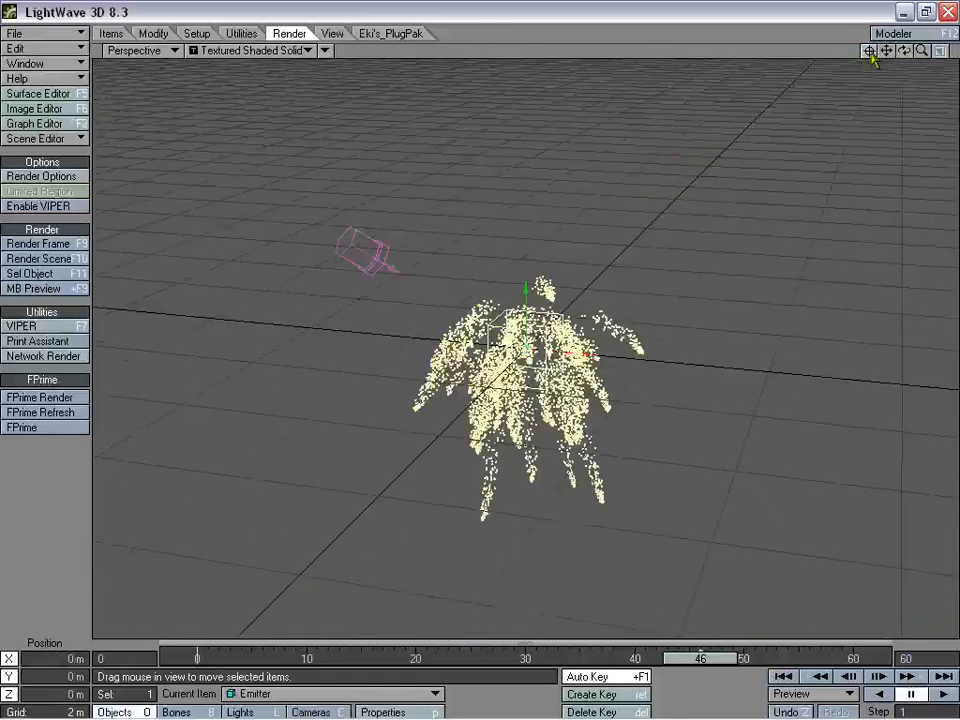
{"action": "left_click", "coordinate": [319, 712]}
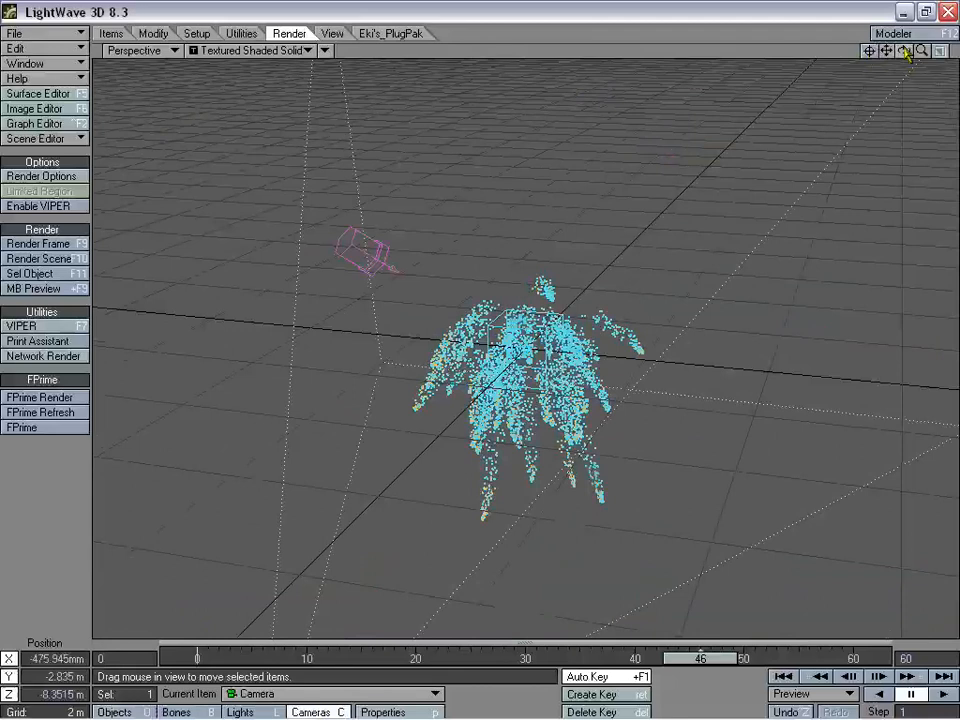
{"action": "left_click_drag", "start_coordinate": [921, 51], "coordinate": [950, 51]}
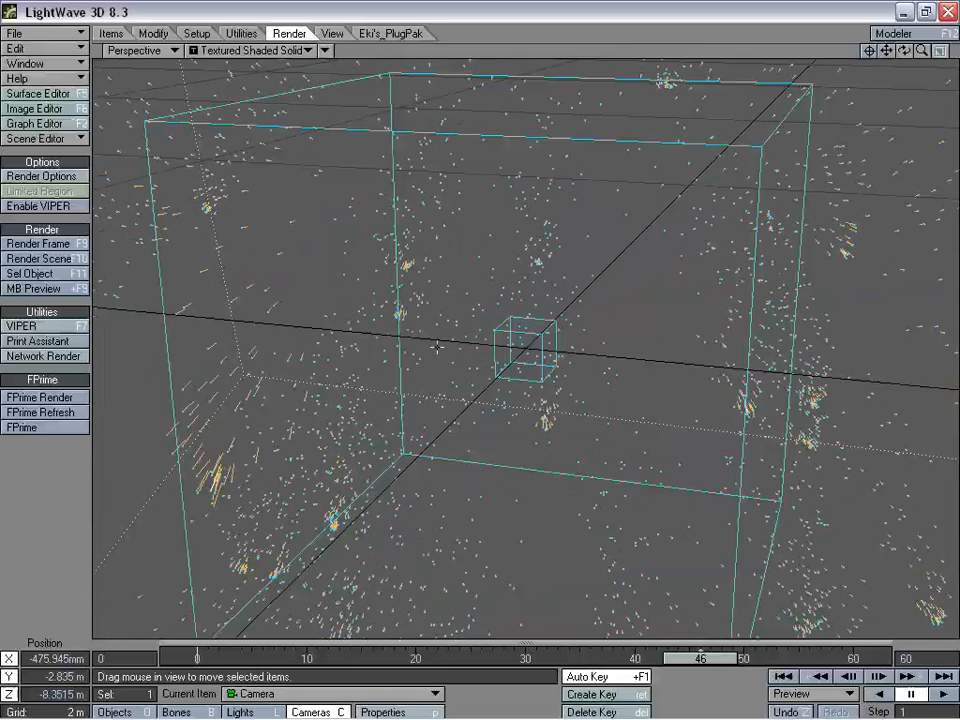
{"action": "left_click_drag", "start_coordinate": [921, 51], "coordinate": [902, 51]}
- Set the camera's particle blur length to 250% and close the Camera Properties
{"action": "key", "text": "p"}
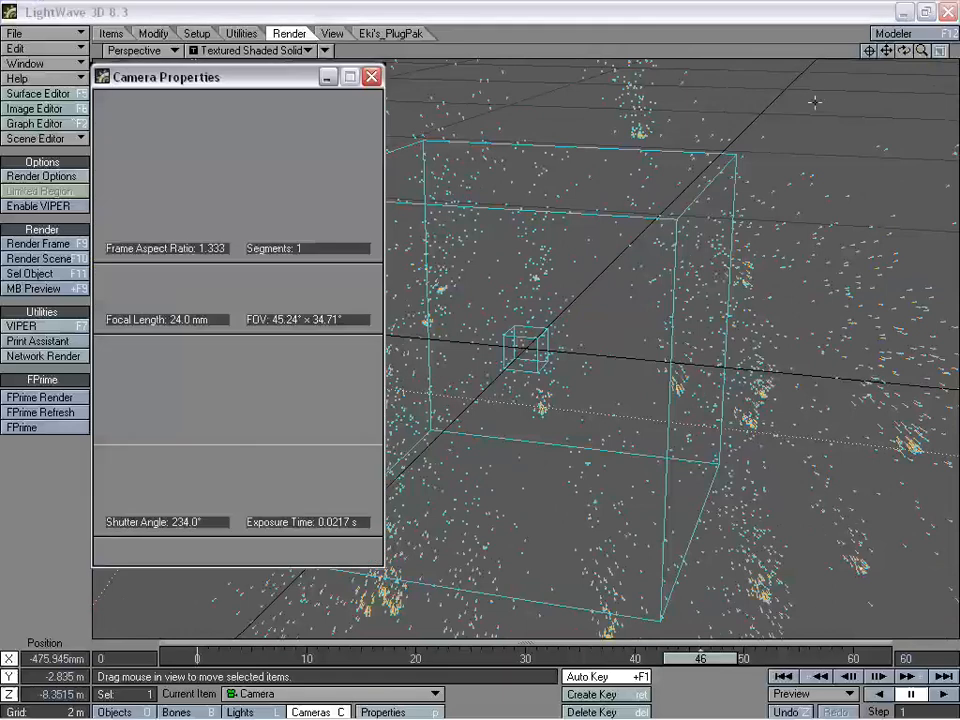
{"action": "key", "text": "o"}
{"action": "left_click", "coordinate": [371, 77]}
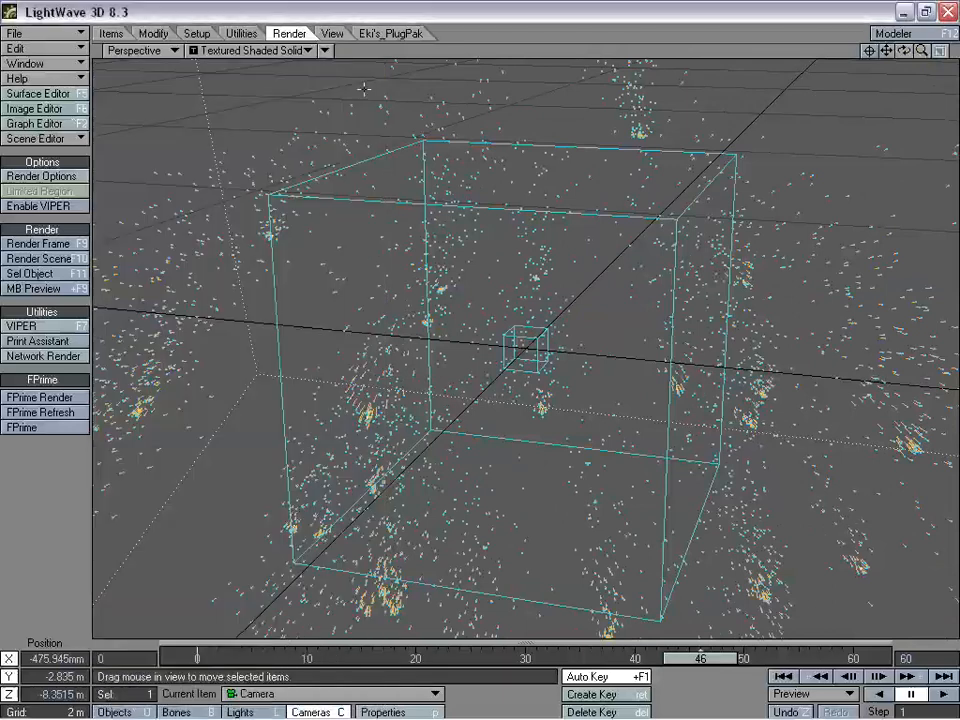
{"action": "key", "text": "p"}
{"action": "left_click_drag", "start_coordinate": [262, 77], "coordinate": [195, 56]}
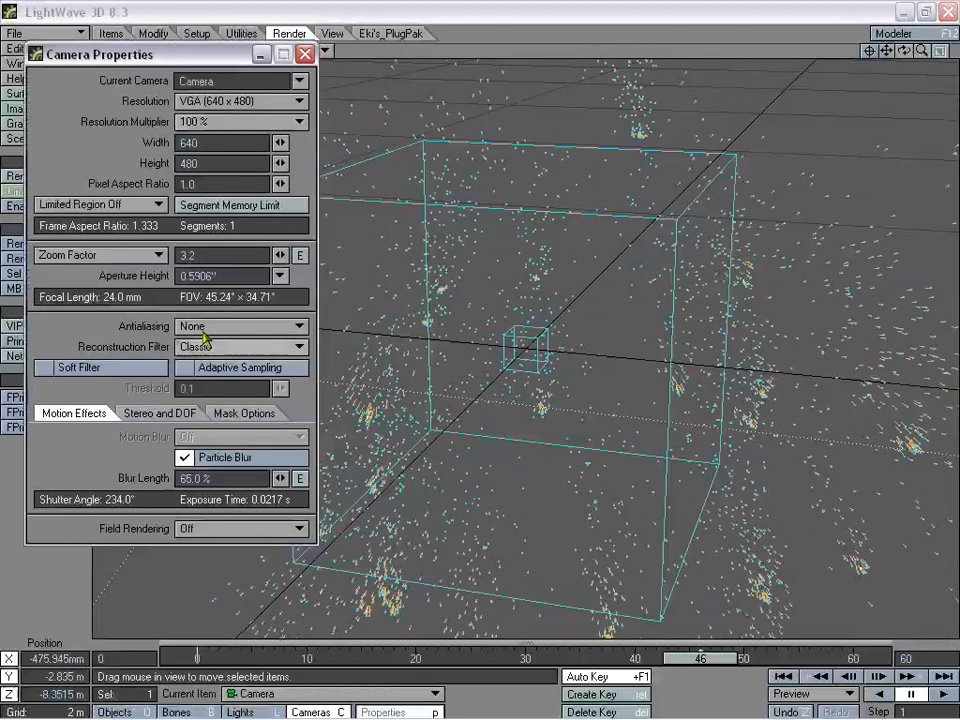
{"action": "left_click", "coordinate": [229, 478]}
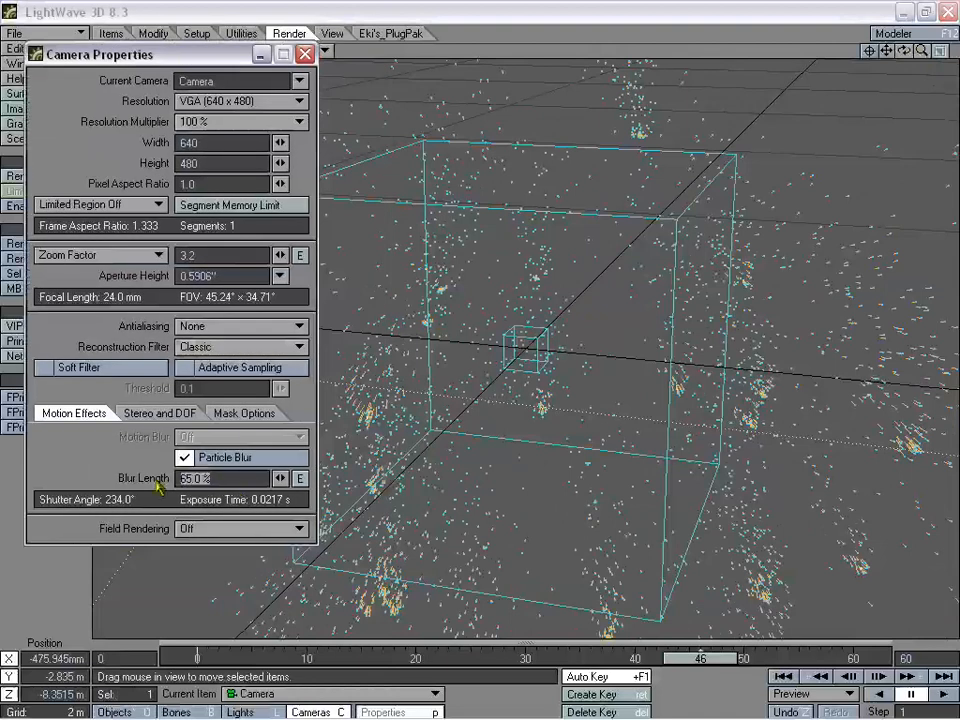
{"action": "type", "text": "250"}
{"action": "key", "text": "Return"}
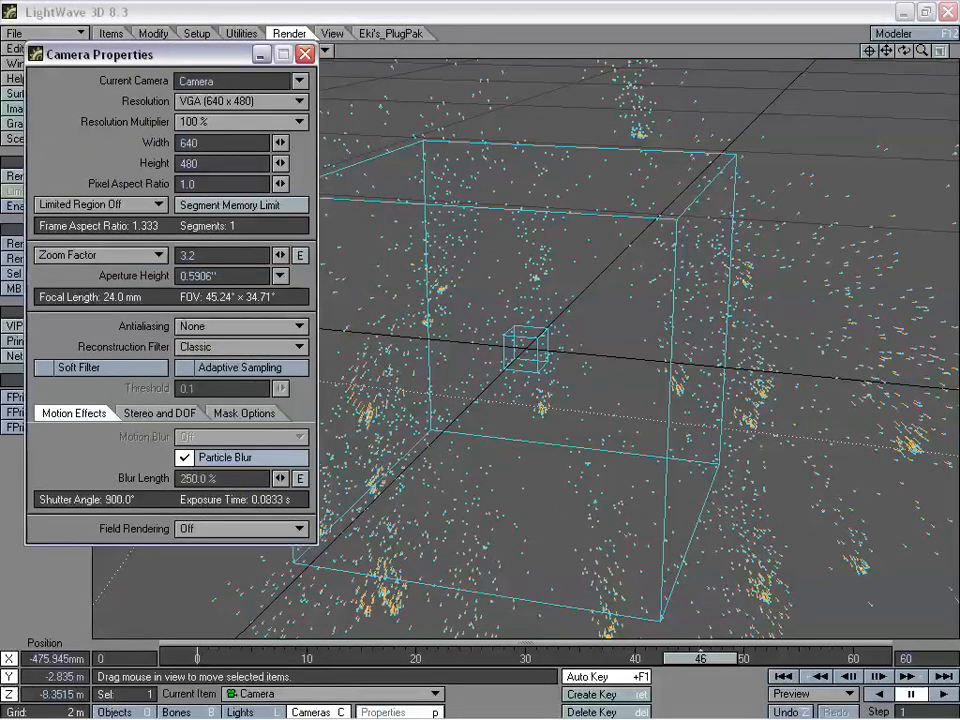
{"action": "left_click", "coordinate": [305, 54]}
- Examine the particle blur streaks in both the Camera View and the Perspective view, ending in the Camera View
{"action": "left_click_drag", "start_coordinate": [922, 51], "coordinate": [150, 55]}
{"action": "left_click", "coordinate": [135, 50]}
{"action": "left_click", "coordinate": [140, 81]}
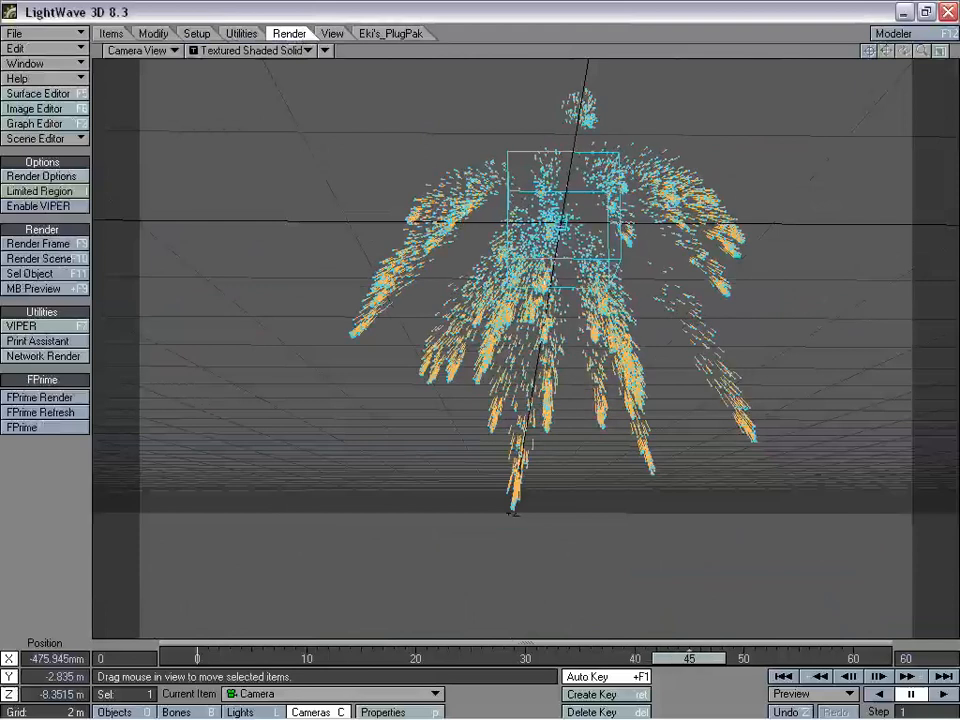
{"action": "left_click", "coordinate": [130, 50]}
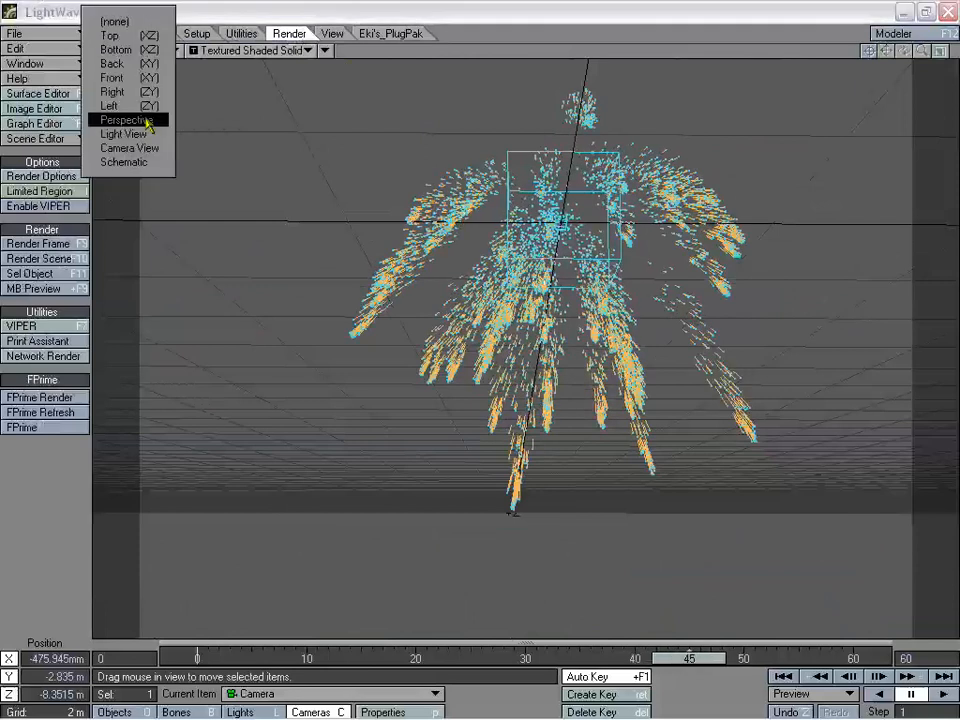
{"action": "left_click", "coordinate": [150, 119]}
{"action": "left_click_drag", "start_coordinate": [921, 50], "coordinate": [895, 42]}
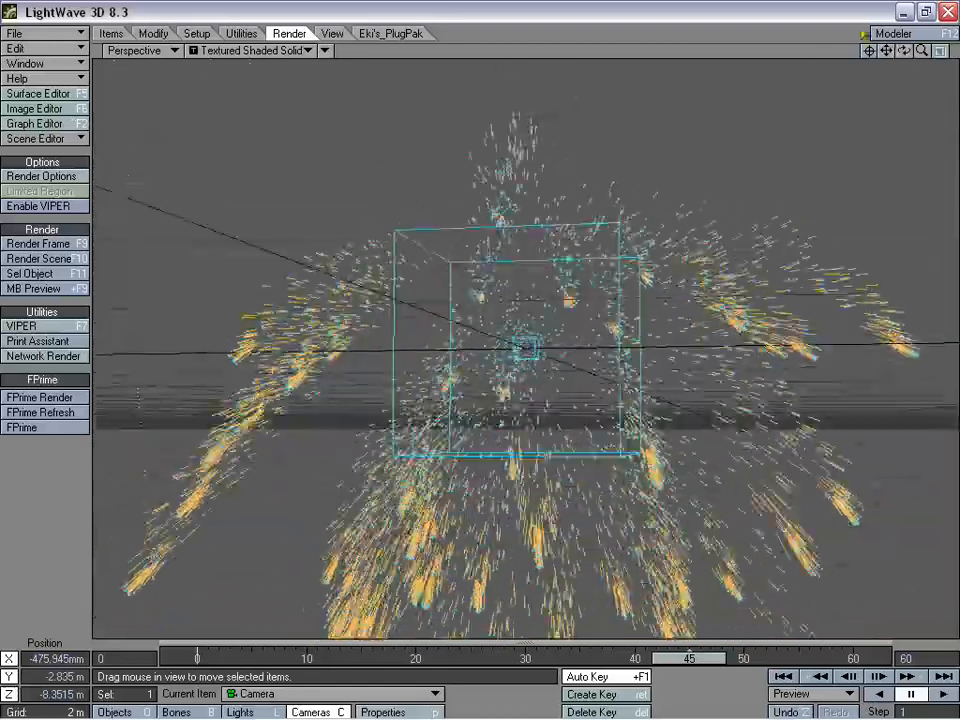
{"action": "left_click", "coordinate": [142, 50]}
{"action": "left_click", "coordinate": [145, 72]}
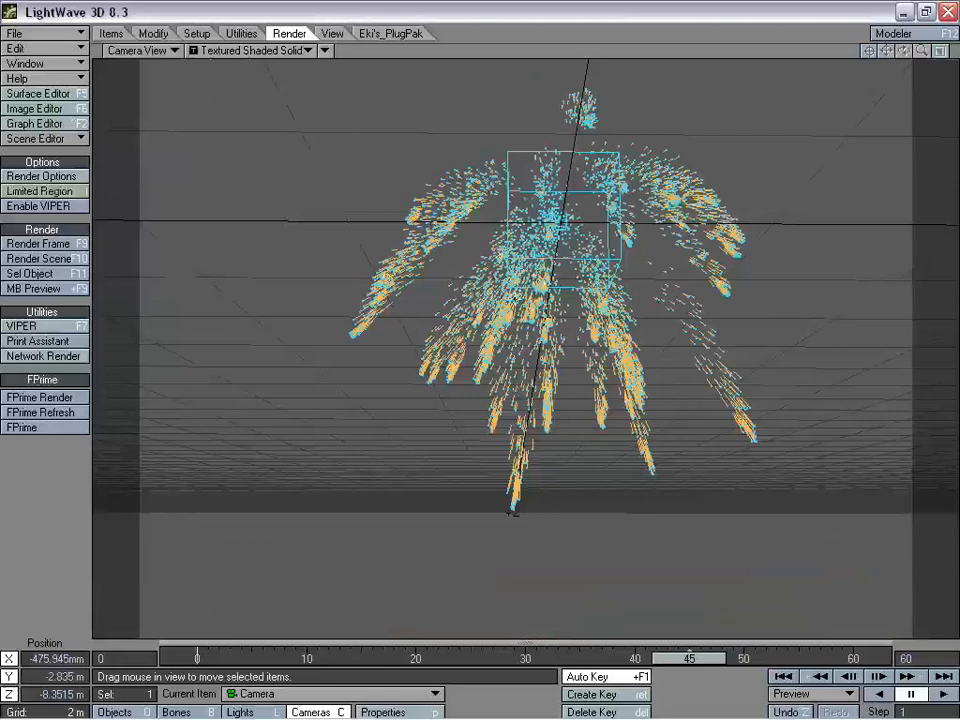
- Open the Emitter's Object Properties at its edge and particle thickness settings
{"action": "key", "text": "shift+o"}
{"action": "key", "text": "p"}
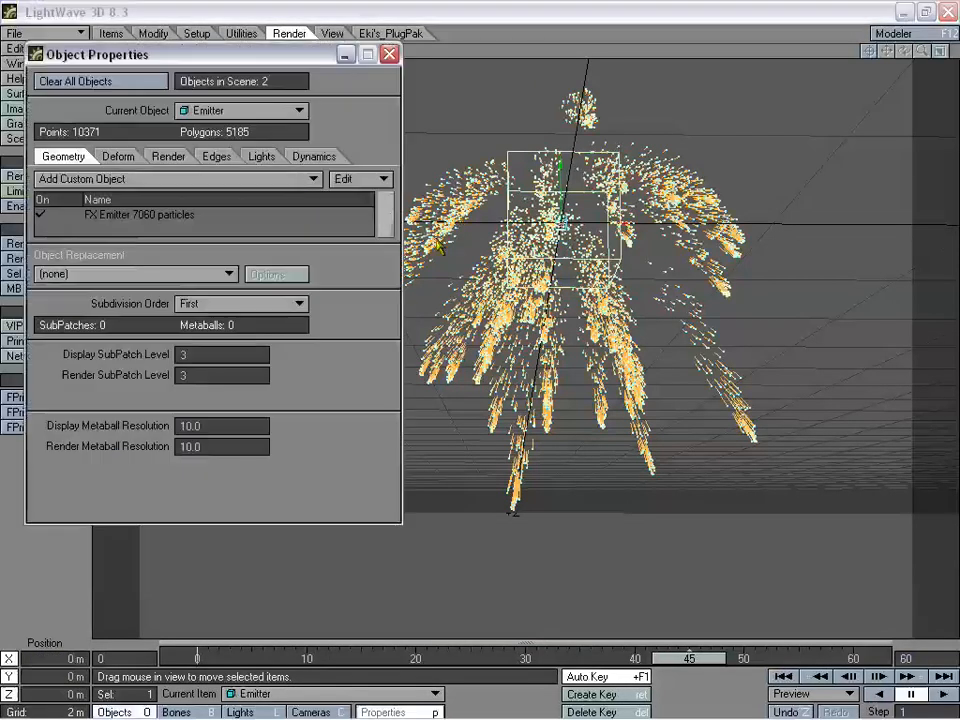
{"action": "left_click_drag", "start_coordinate": [195, 60], "coordinate": [252, 102]}
{"action": "left_click", "coordinate": [225, 198]}
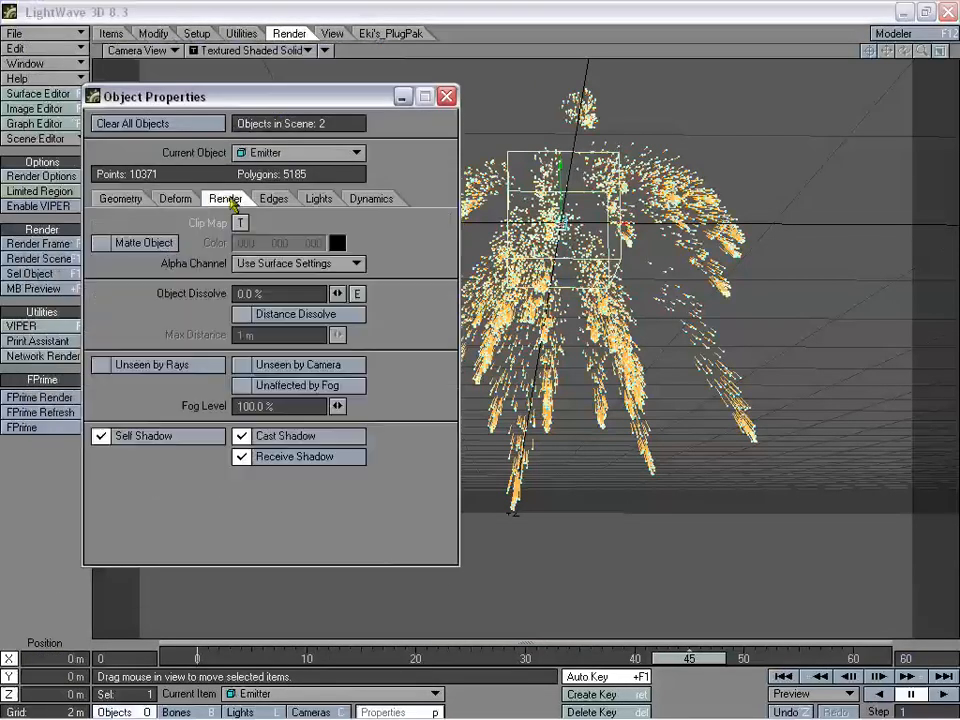
{"action": "left_click", "coordinate": [273, 199]}
{"action": "left_click_drag", "start_coordinate": [294, 96], "coordinate": [205, 140]}
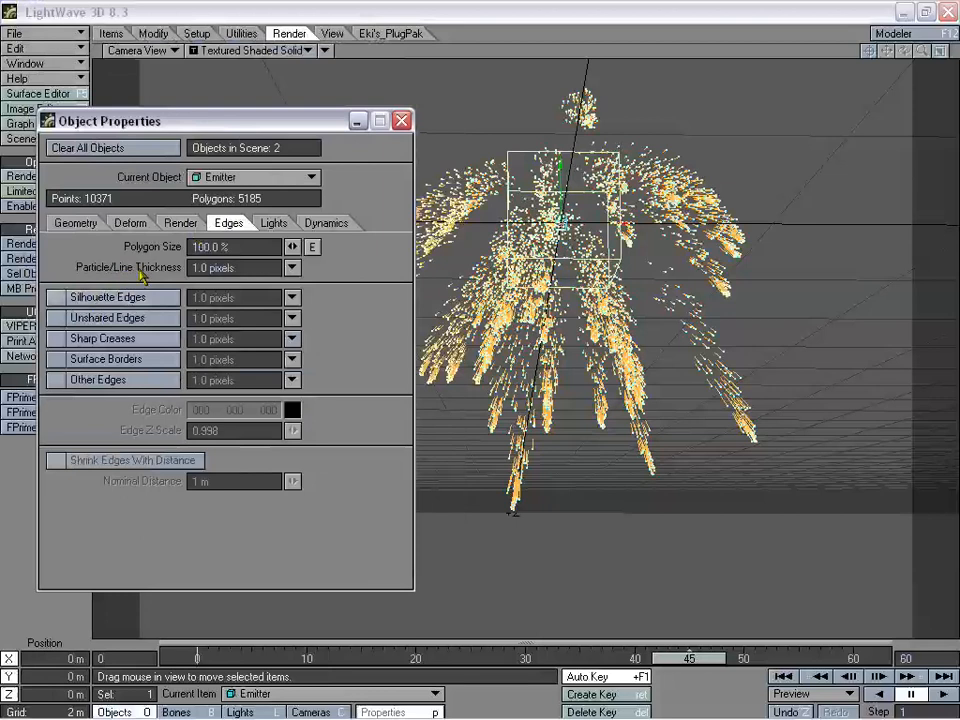
{"action": "left_click_drag", "start_coordinate": [200, 121], "coordinate": [195, 145]}
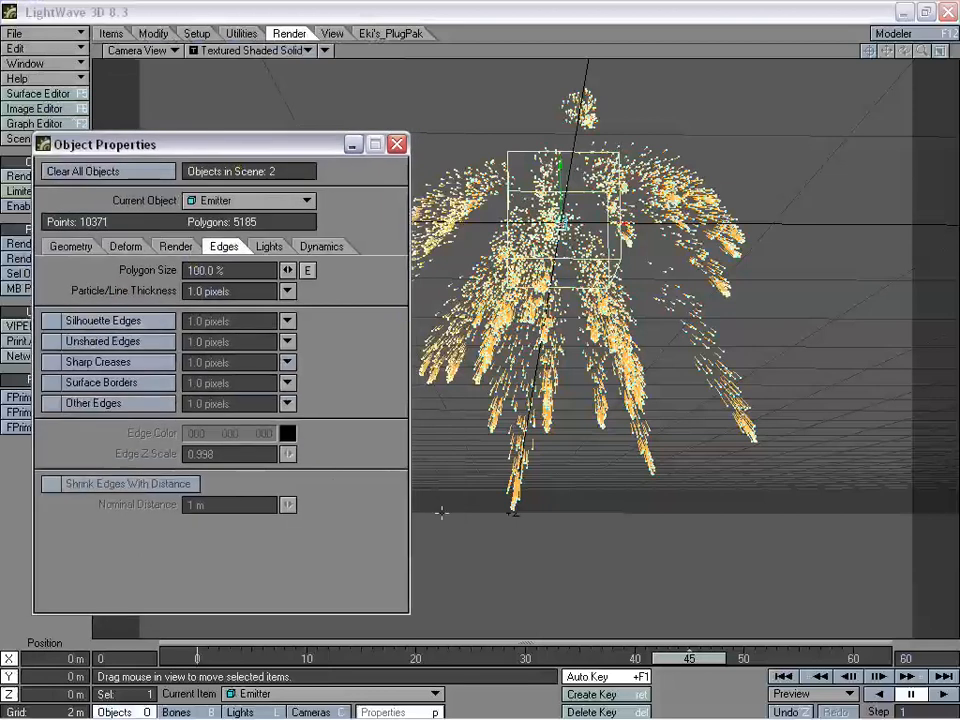
- Set the Main object's Particle/Line Thickness to 3 pixels
{"action": "left_click", "coordinate": [265, 200]}
{"action": "left_click", "coordinate": [270, 183]}
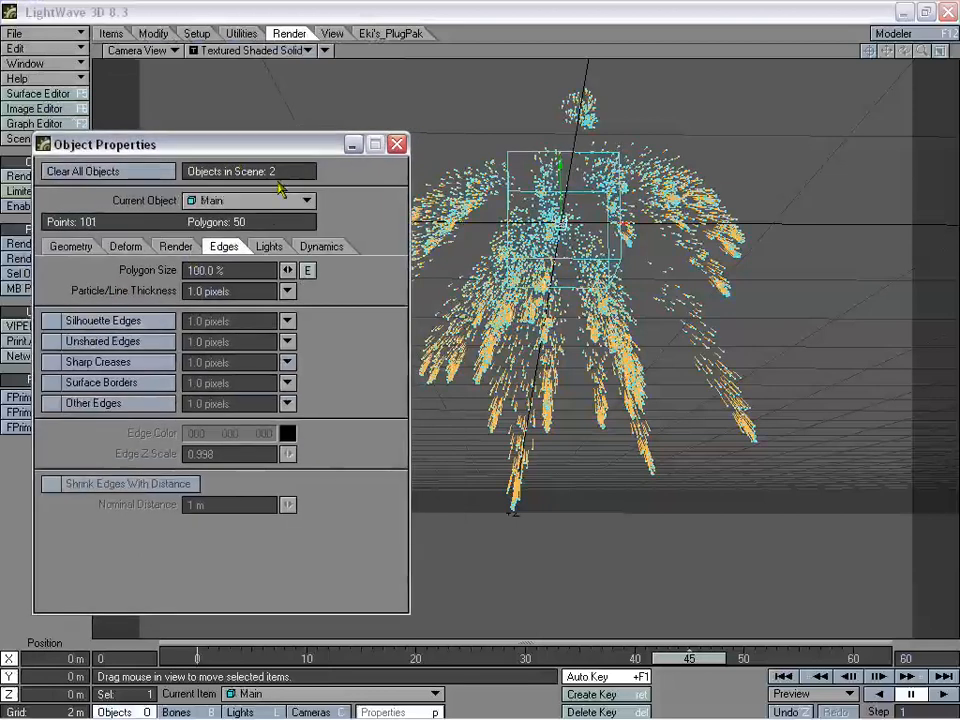
{"action": "left_click", "coordinate": [271, 288]}
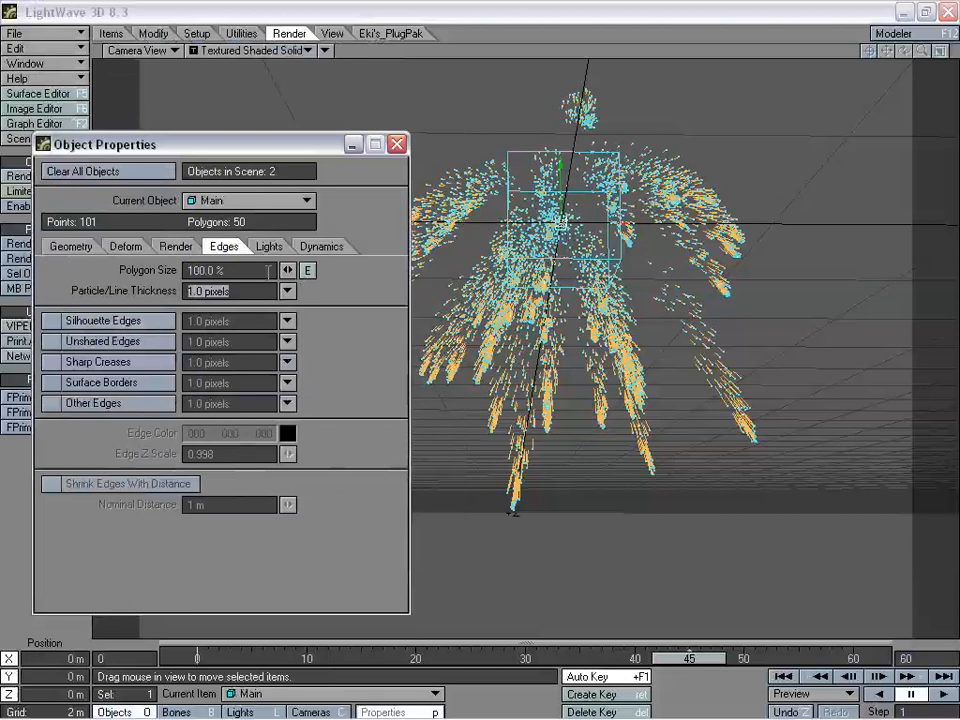
{"action": "type", "text": "3"}
{"action": "key", "text": "Return"}
- Switch the Object Properties back to the Emitter and check its Particle/Line Thickness setting
{"action": "left_click", "coordinate": [245, 200]}
{"action": "left_click", "coordinate": [250, 214]}
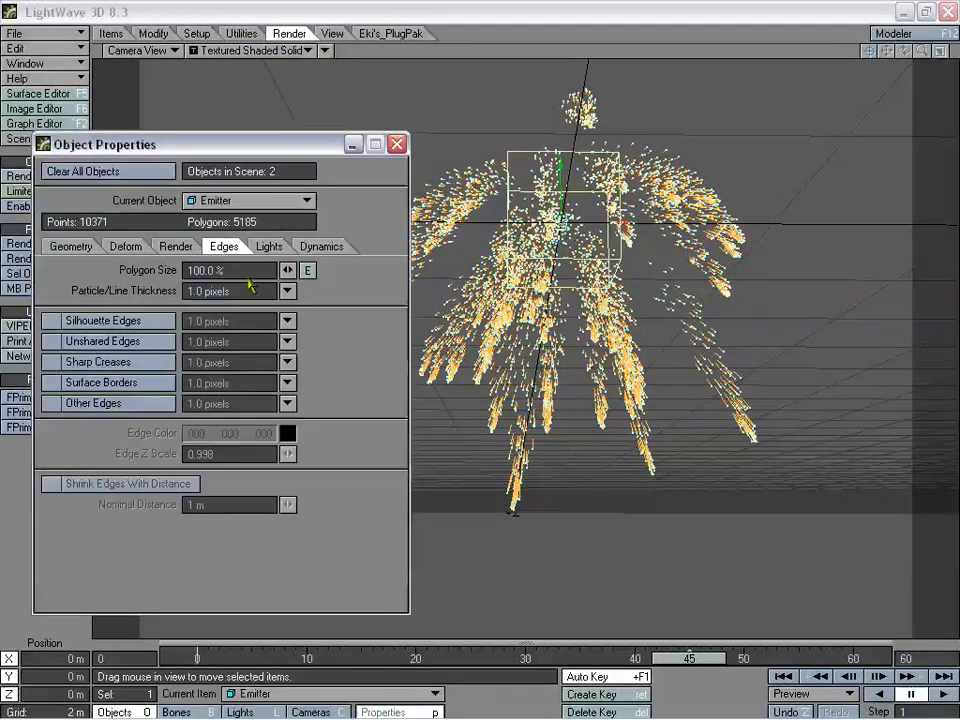
{"action": "left_click", "coordinate": [237, 290]}
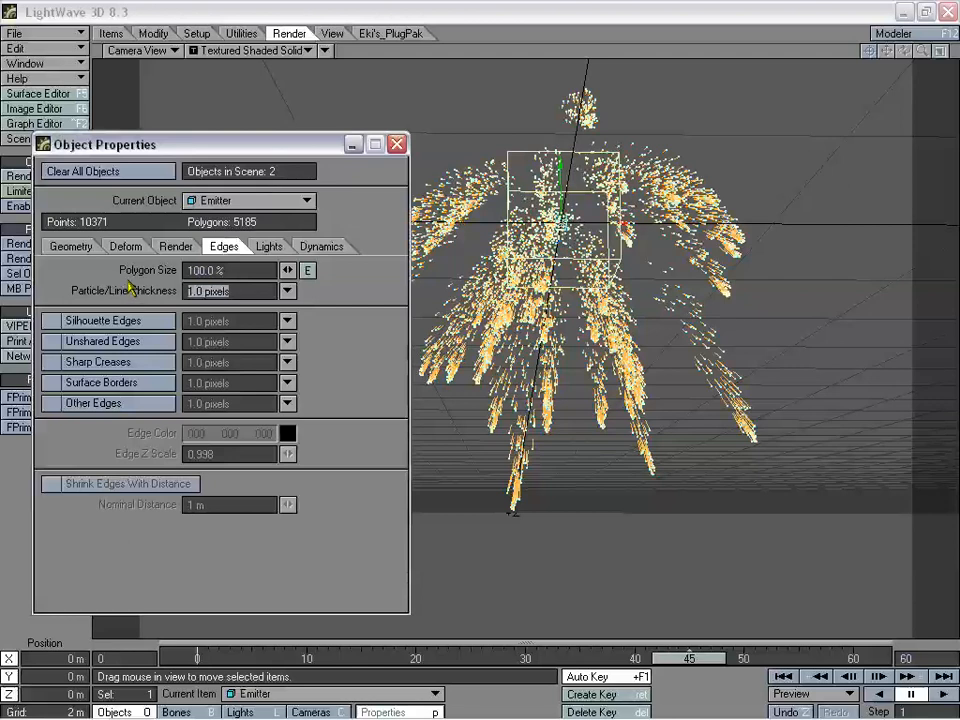
{"action": "left_click", "coordinate": [236, 287]}
{"action": "left_click", "coordinate": [285, 287]}
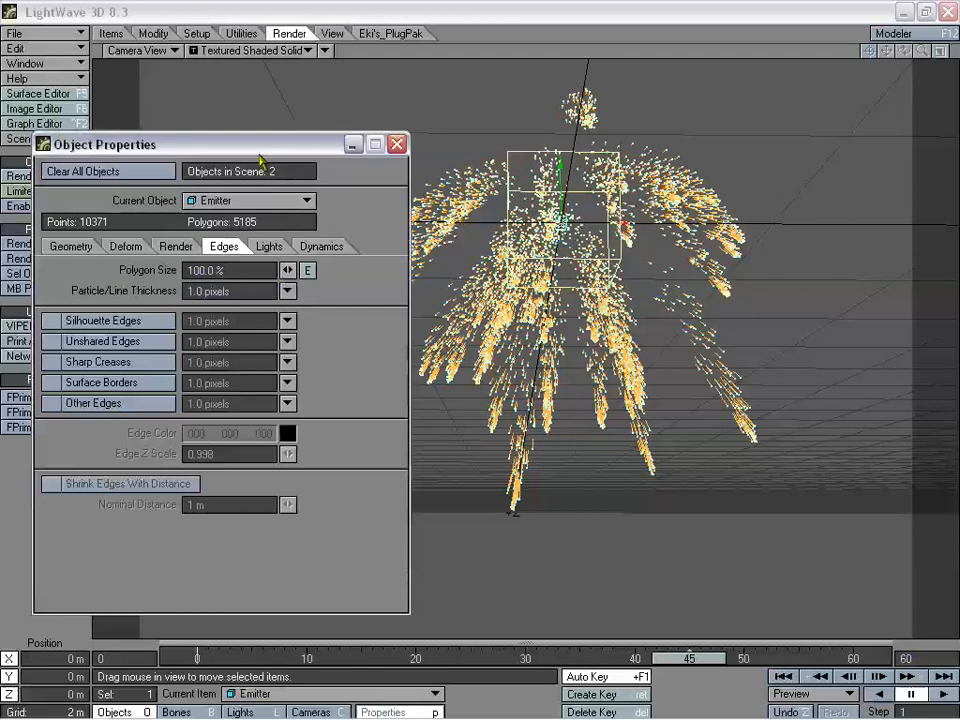
{"action": "left_click_drag", "start_coordinate": [258, 160], "coordinate": [368, 151]}
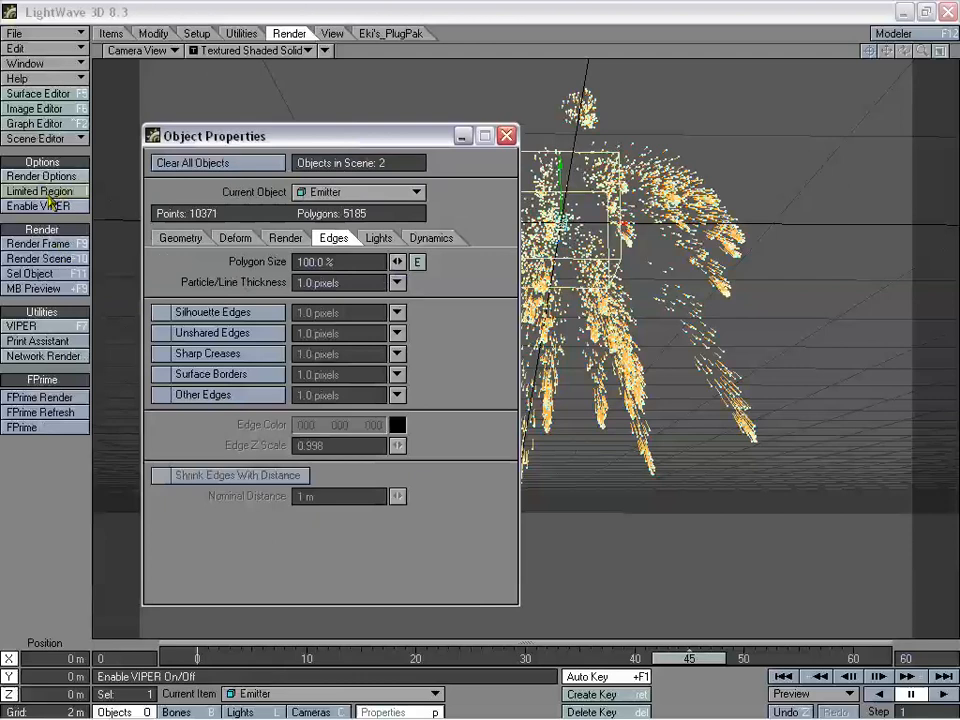
- Render frame 45 with the longer particle blur and continue to the finished image
{"action": "left_click", "coordinate": [44, 243]}
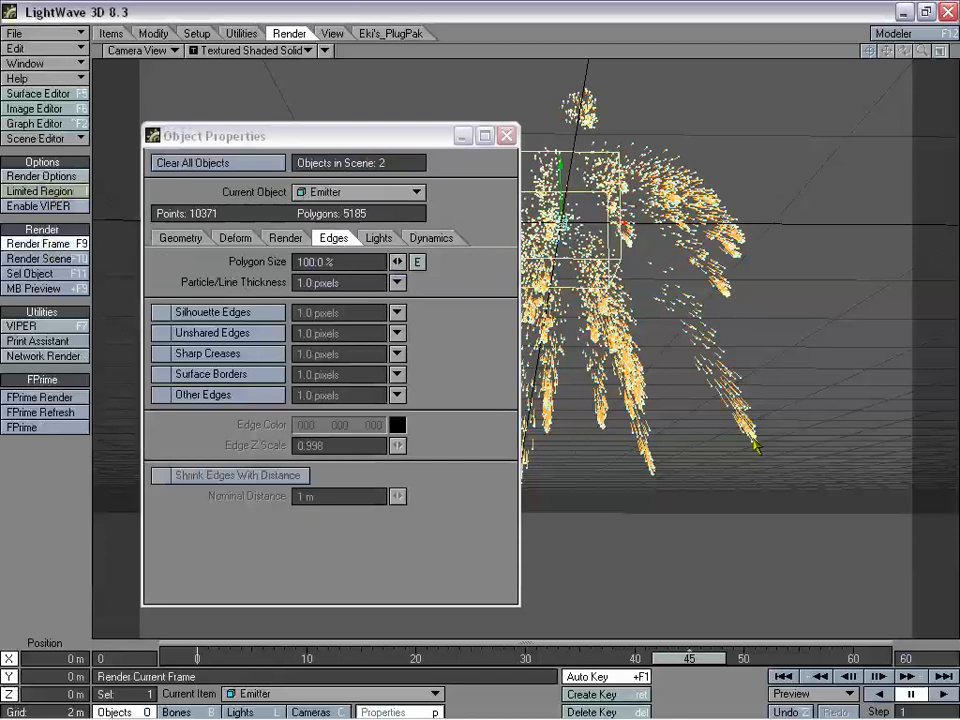
{"action": "key", "text": "F9"}
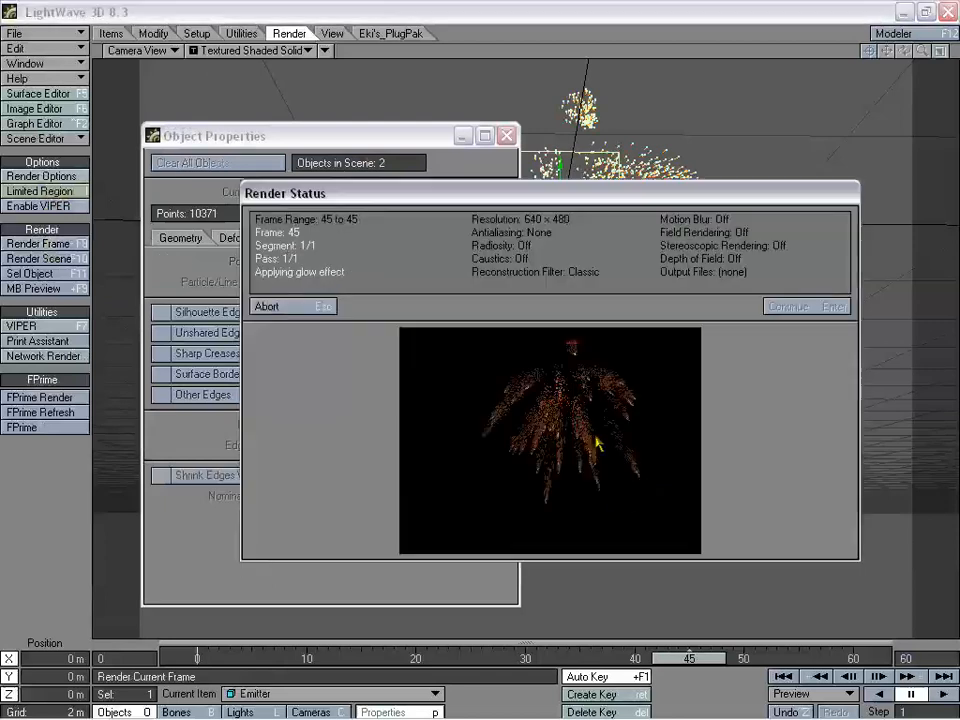
{"action": "key", "text": "Return"}
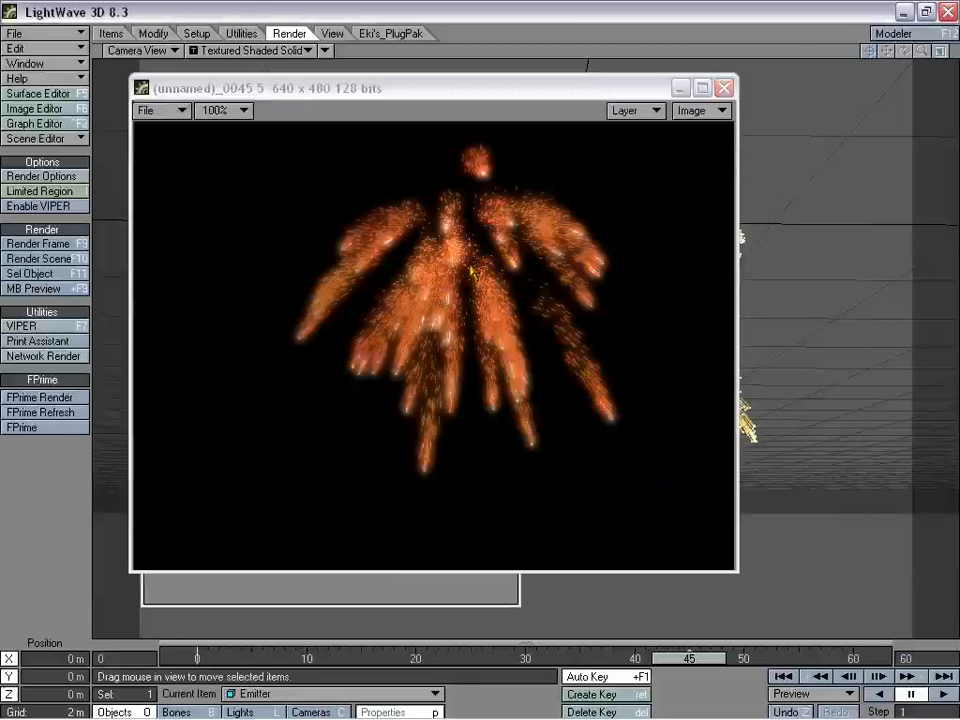
- Examine the glow and streaks in the rendered image of frame 45, closing the image and the Object Properties at the end
{"action": "left_click_drag", "start_coordinate": [497, 91], "coordinate": [632, 134]}
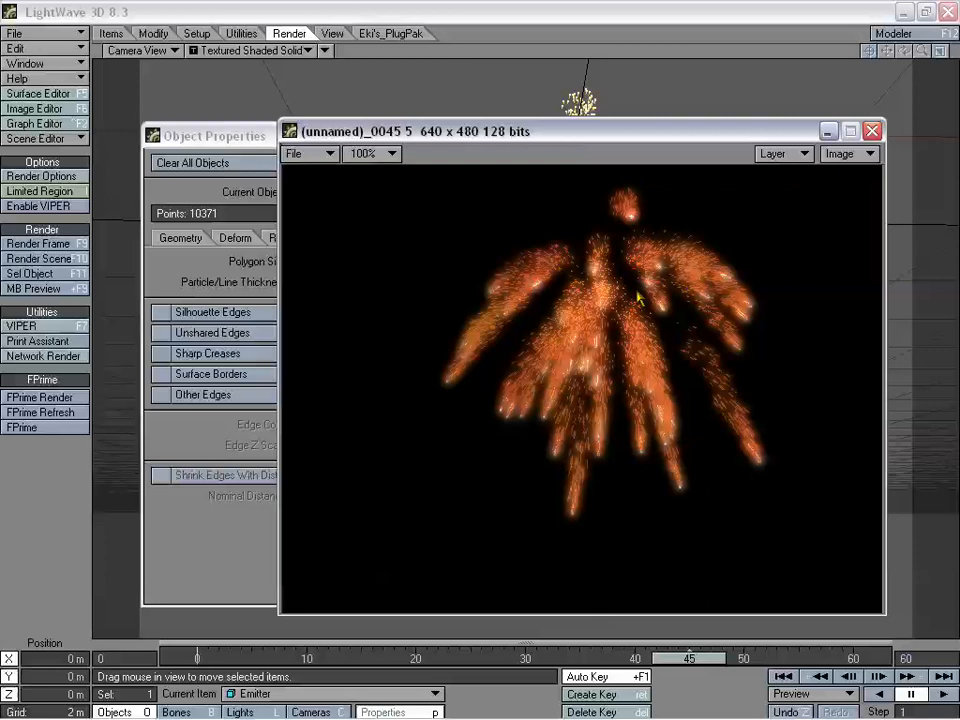
{"action": "left_click_drag", "start_coordinate": [639, 140], "coordinate": [568, 115]}
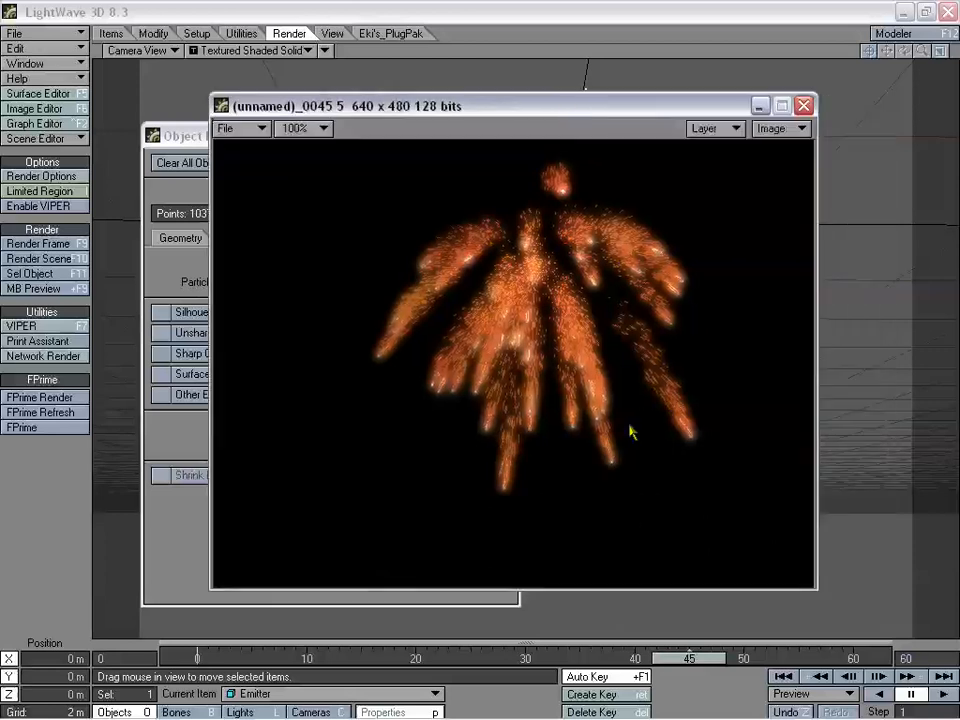
{"action": "left_click_drag", "start_coordinate": [527, 107], "coordinate": [501, 120]}
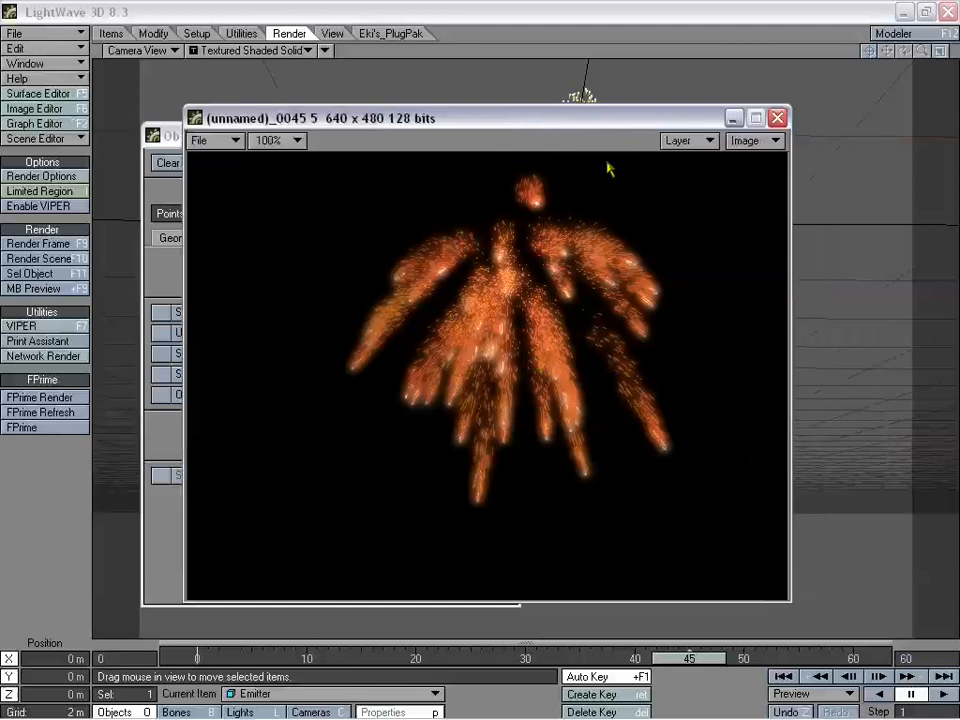
{"action": "left_click_drag", "start_coordinate": [569, 130], "coordinate": [612, 145]}
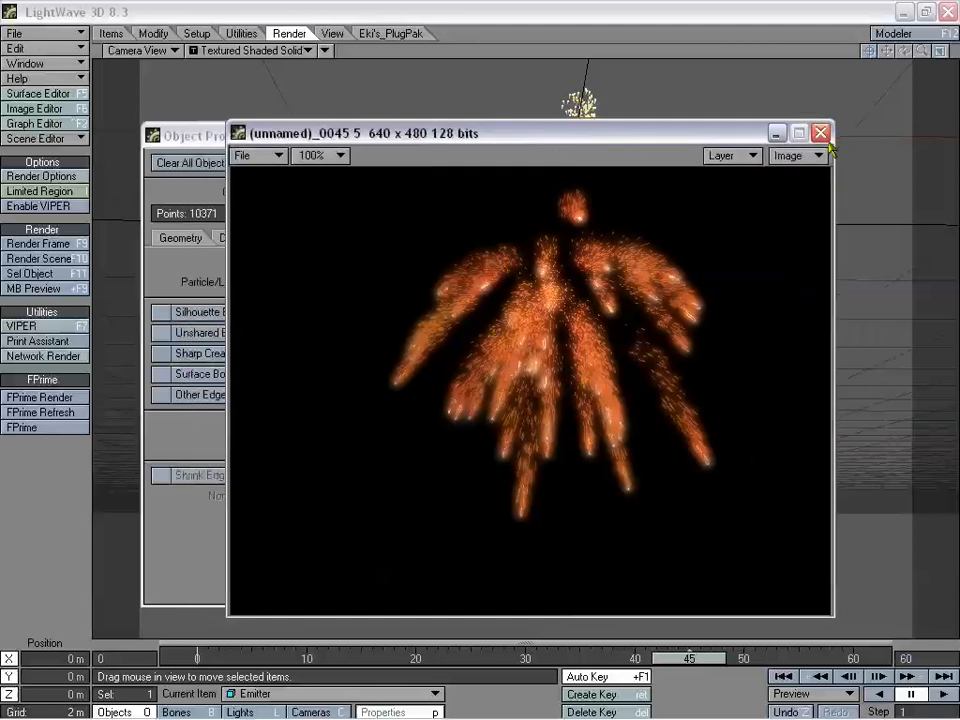
{"action": "left_click_drag", "start_coordinate": [697, 139], "coordinate": [656, 96]}
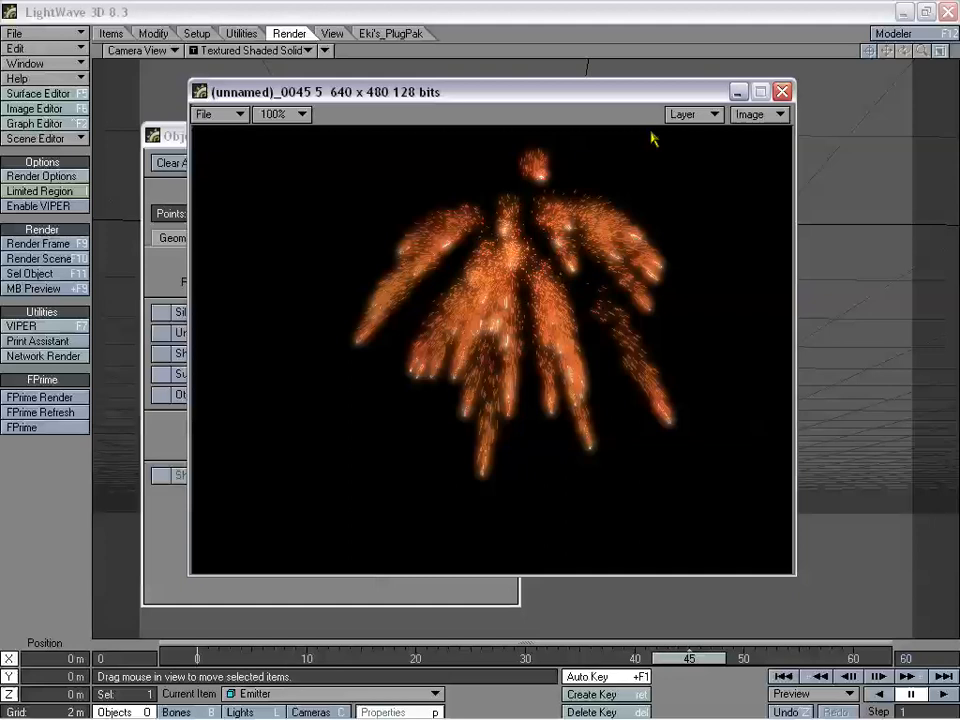
{"action": "left_click_drag", "start_coordinate": [610, 99], "coordinate": [607, 139]}
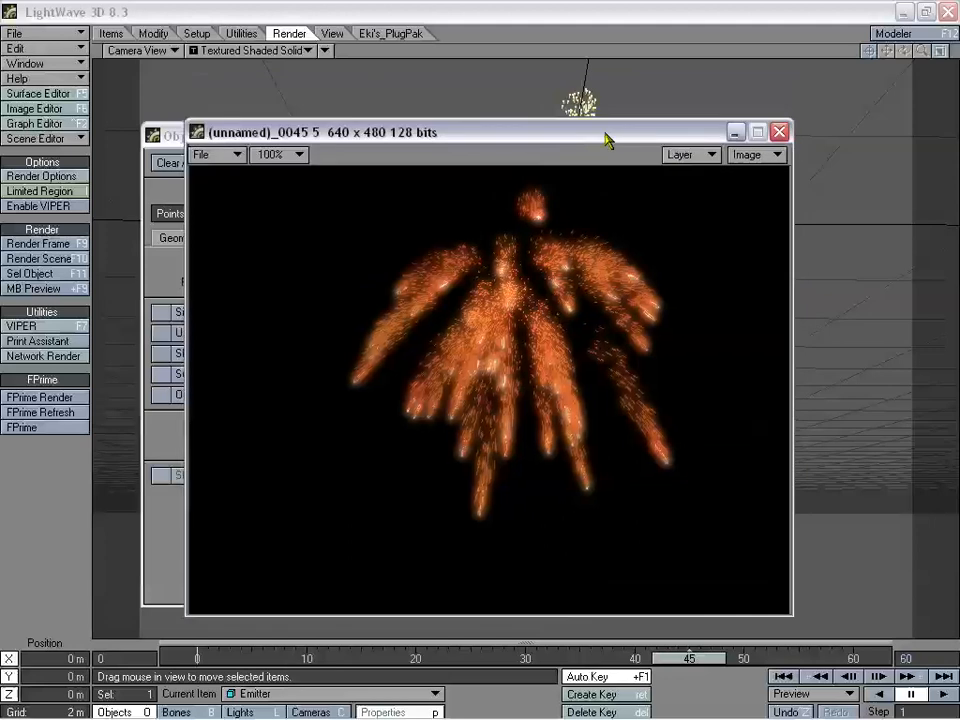
{"action": "mouse_move", "coordinate": [517, 134]}
{"action": "left_mouse_down"}
{"action": "mouse_move", "coordinate": [533, 145]}
{"action": "mouse_move", "coordinate": [529, 136]}
{"action": "left_mouse_up"}
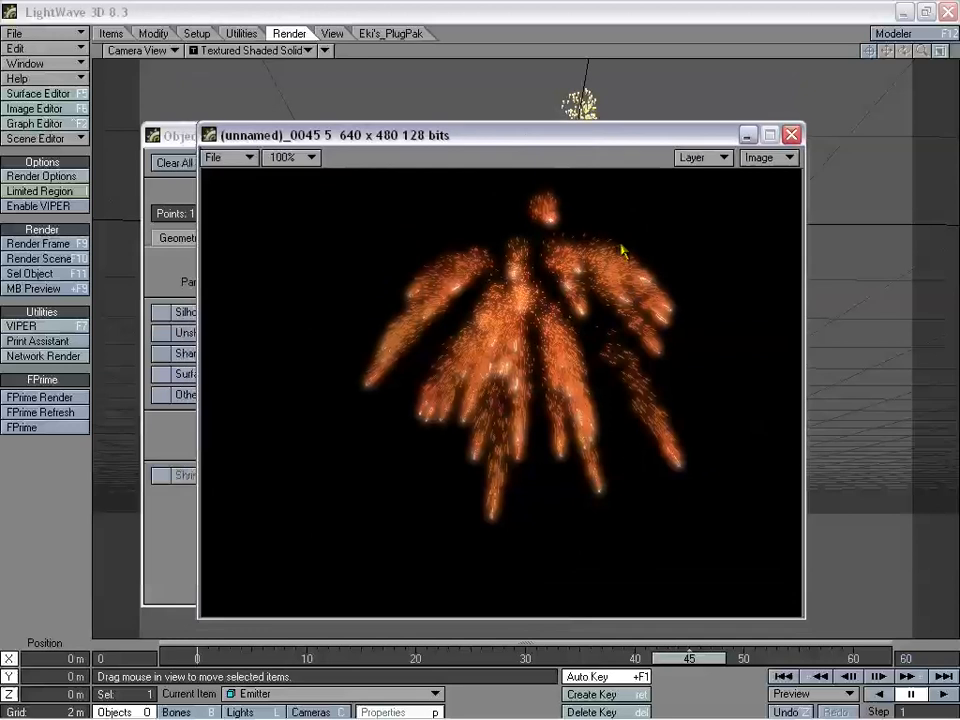
{"action": "left_click_drag", "start_coordinate": [660, 140], "coordinate": [677, 156]}
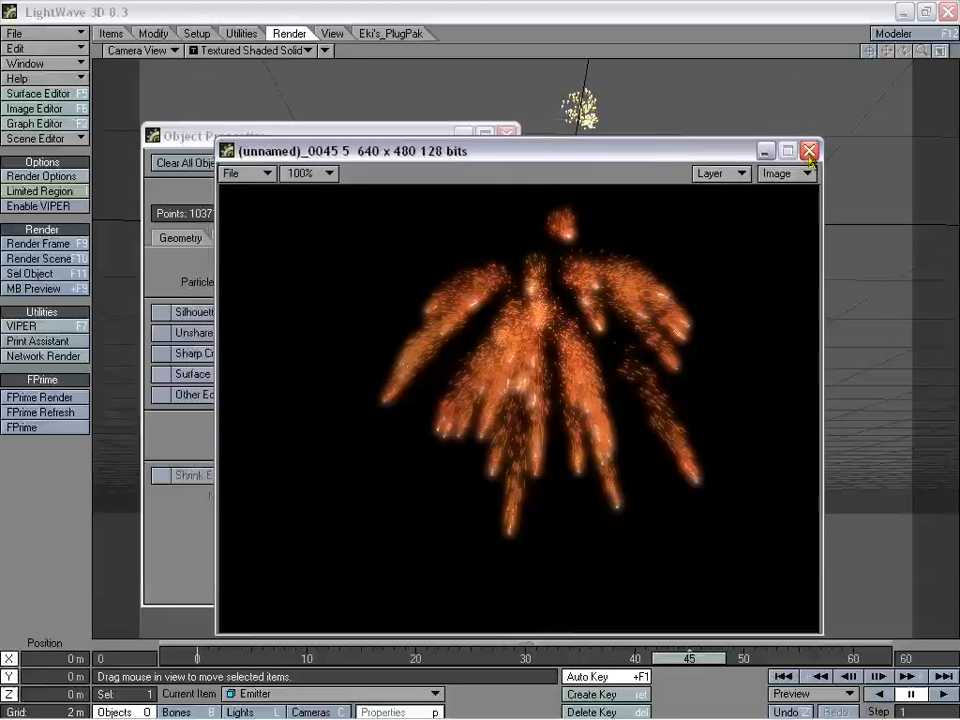
{"action": "left_click_drag", "start_coordinate": [740, 152], "coordinate": [601, 124]}
{"action": "left_click", "coordinate": [683, 122]}
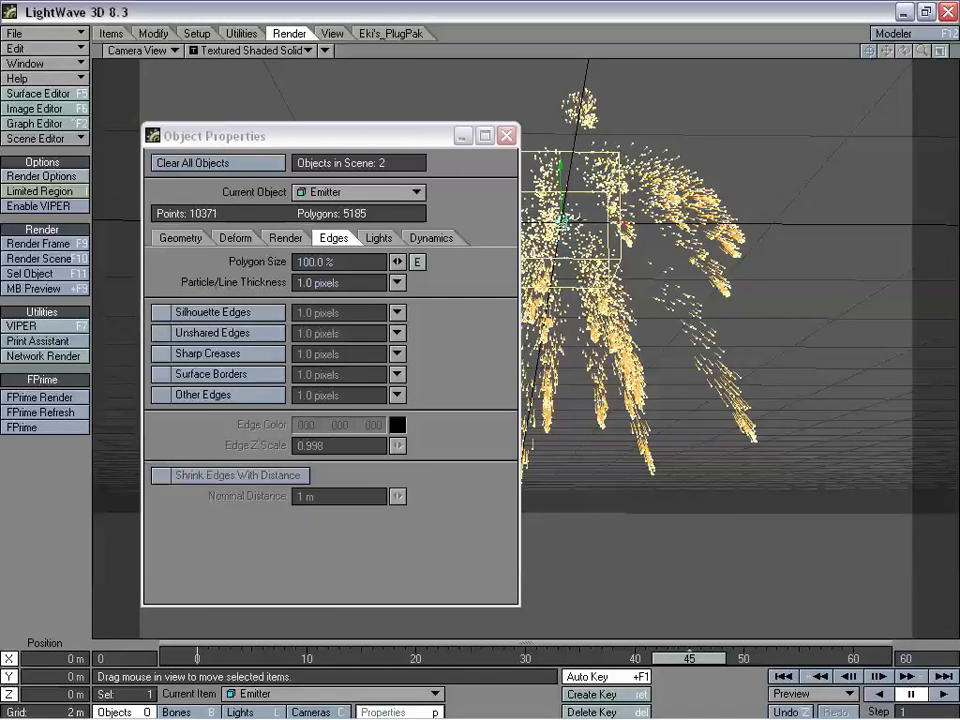
{"action": "left_click_drag", "start_coordinate": [410, 137], "coordinate": [295, 114]}
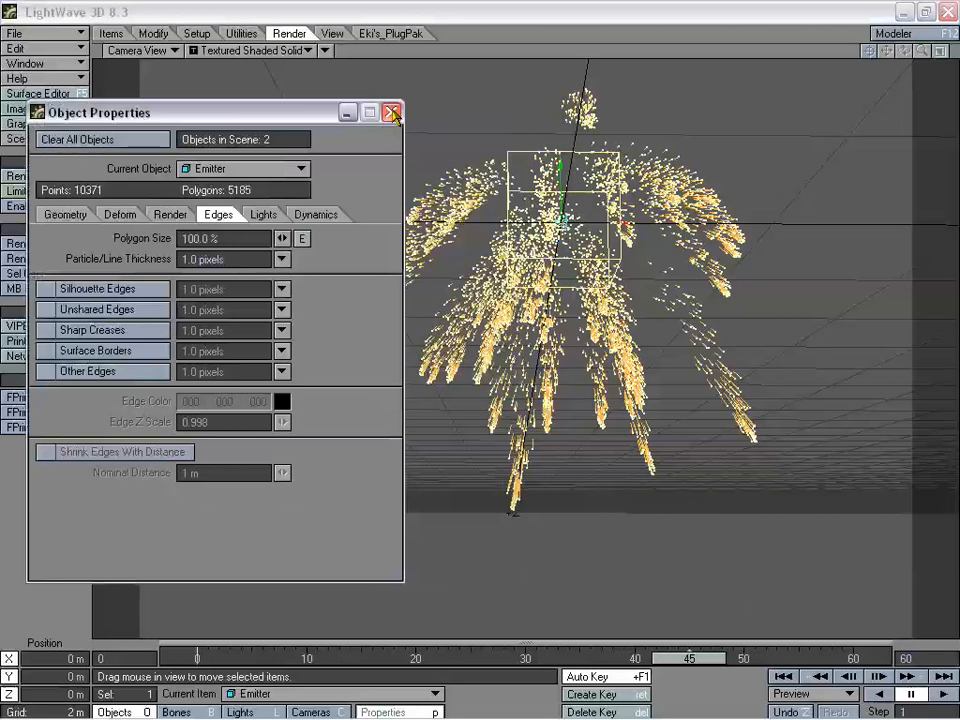
{"action": "left_click", "coordinate": [391, 112]}
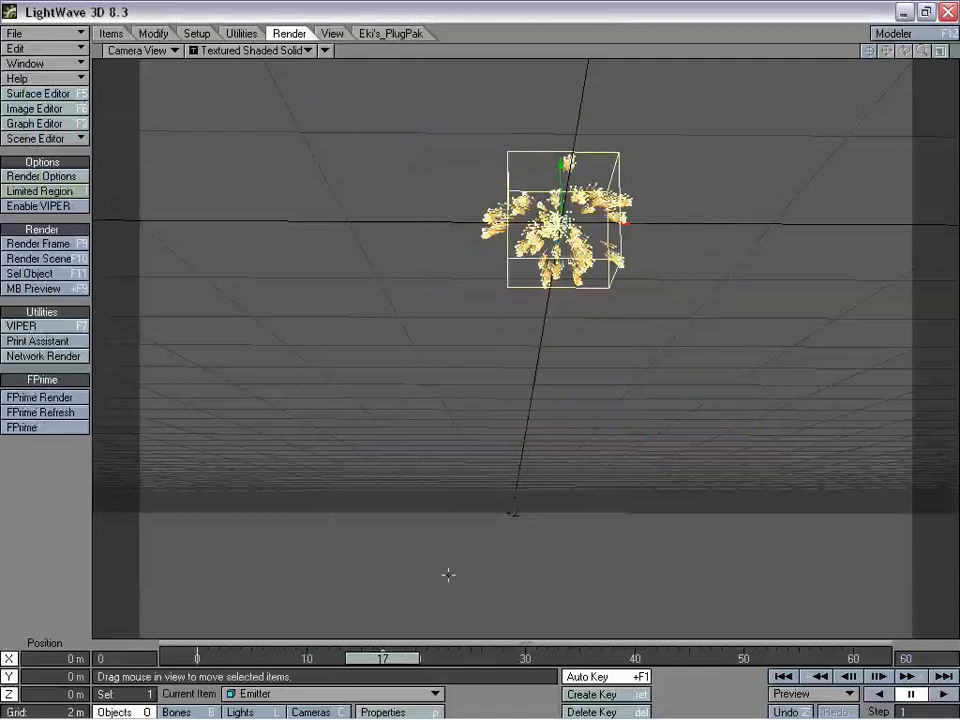
- Set the Start Frame of the Main object's FX Emitter to 30
{"action": "left_click", "coordinate": [305, 693]}
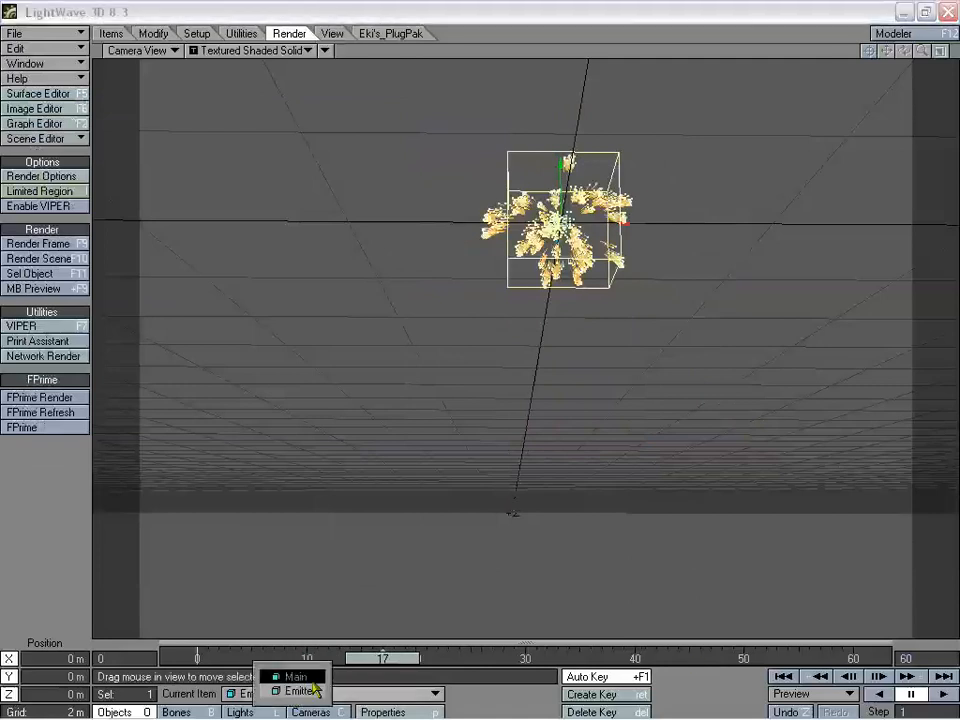
{"action": "left_click", "coordinate": [296, 677]}
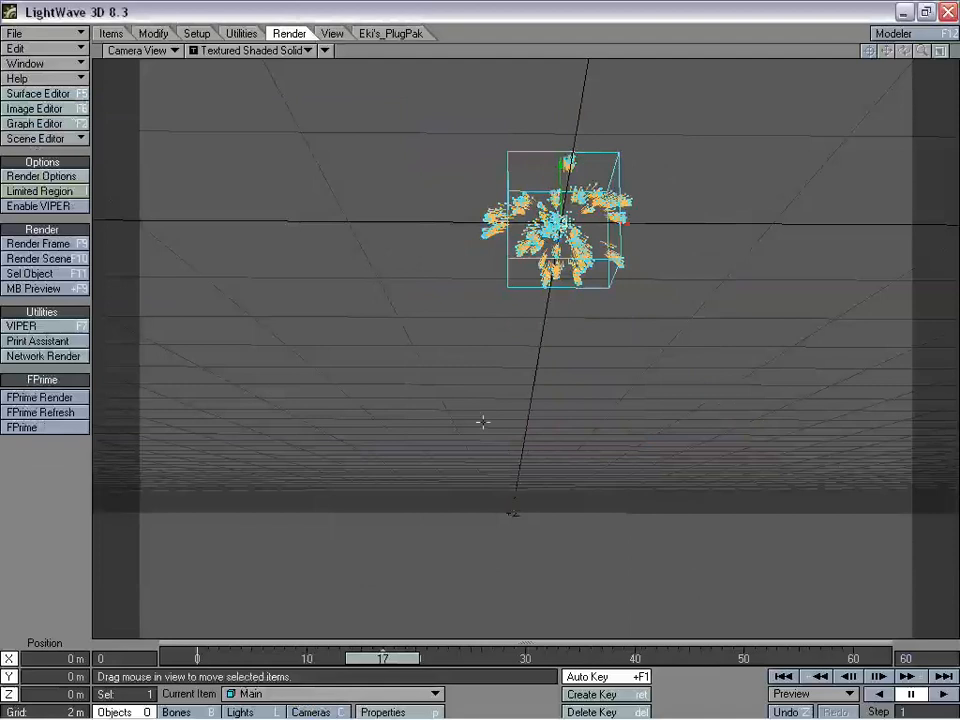
{"action": "key", "text": "p"}
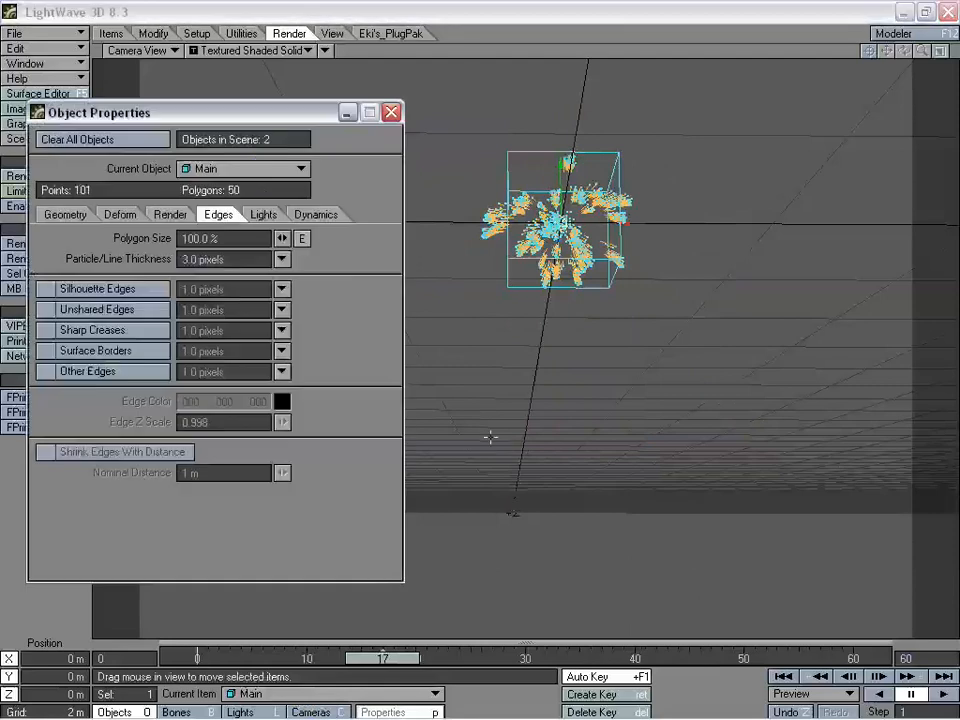
{"action": "left_click", "coordinate": [305, 215]}
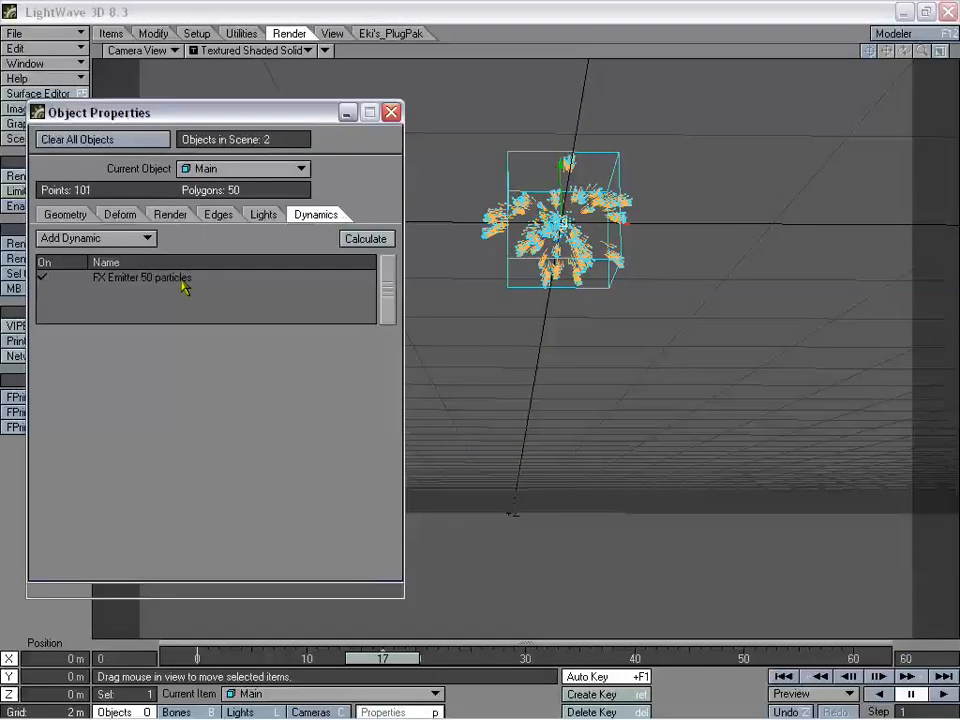
{"action": "left_click", "coordinate": [184, 280]}
{"action": "left_click", "coordinate": [77, 579]}
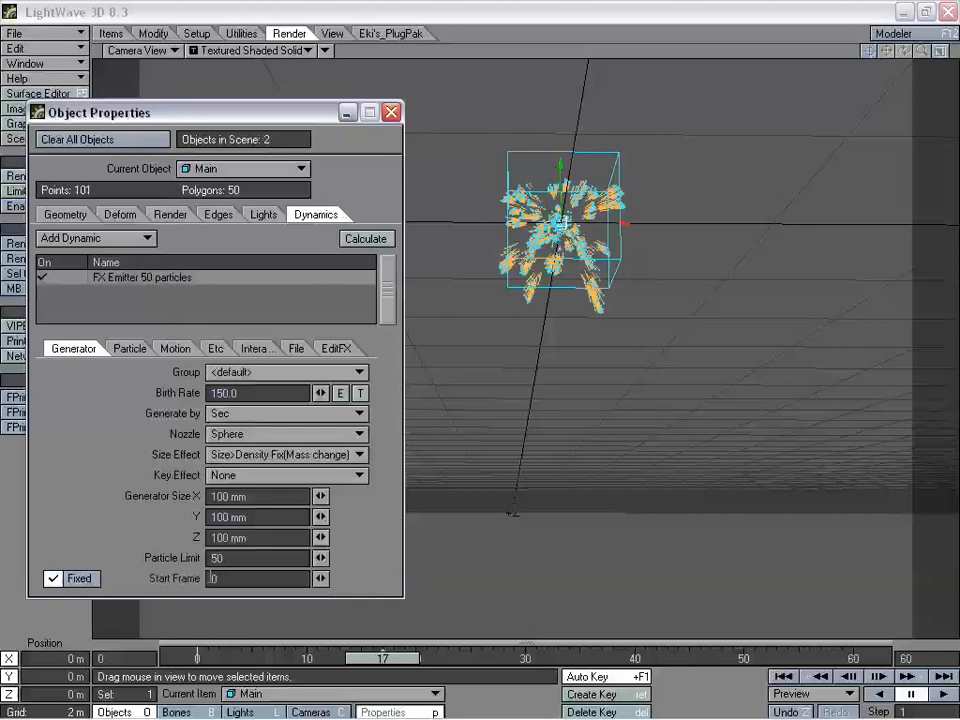
{"action": "left_click", "coordinate": [255, 580]}
{"action": "type", "text": "30"}
{"action": "key", "text": "Return"}
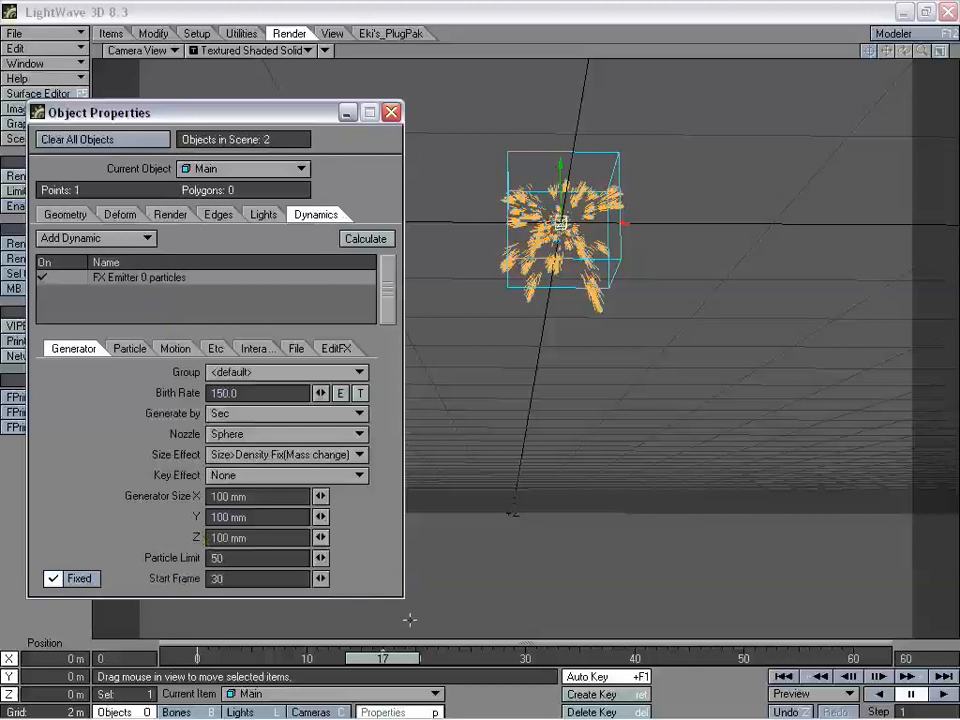
- Scrub to frame 60 to check the delayed firework burst and close the Object Properties
{"action": "left_click_drag", "start_coordinate": [383, 658], "coordinate": [853, 658]}
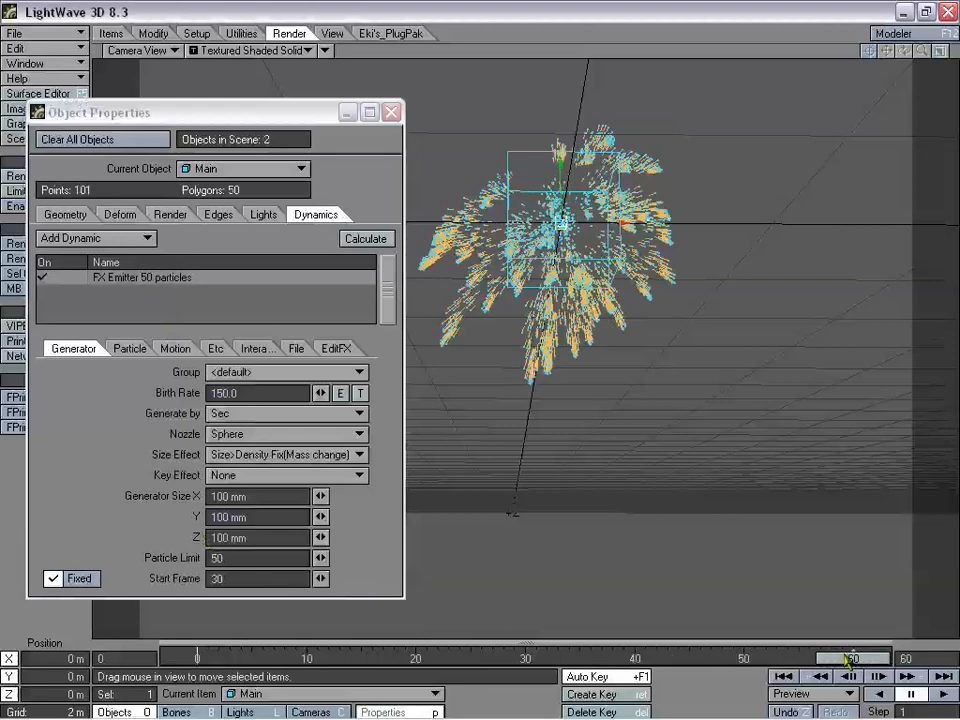
{"action": "left_click", "coordinate": [783, 676]}
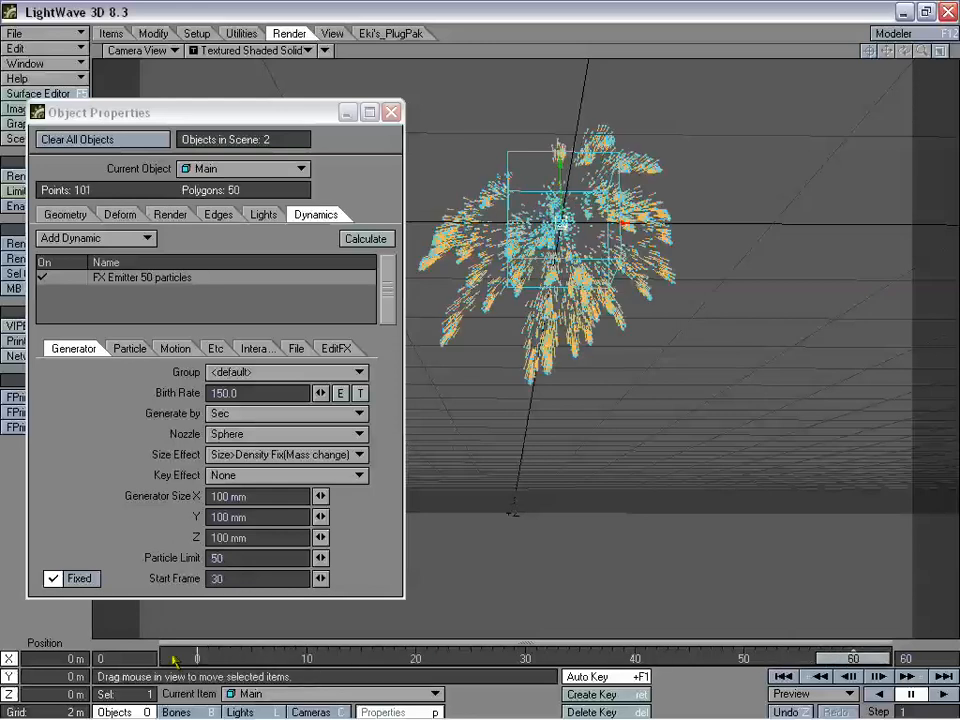
{"action": "key", "text": "p"}
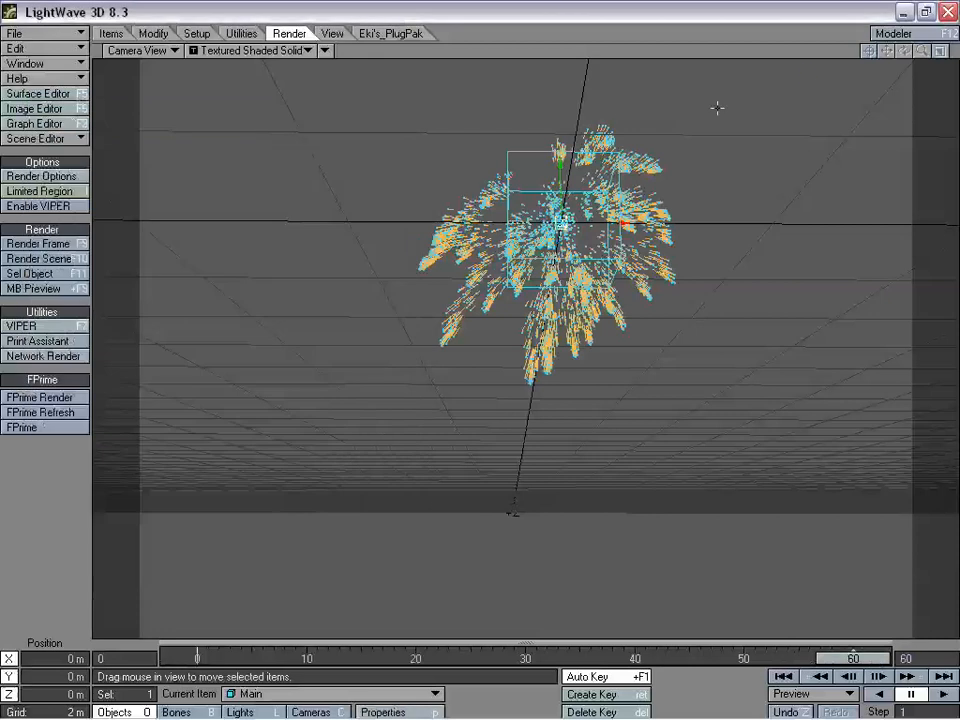
- Bring up the commands for loading scenes and objects
{"action": "left_click", "coordinate": [30, 33]}
{"action": "mouse_move", "coordinate": [84, 22]}
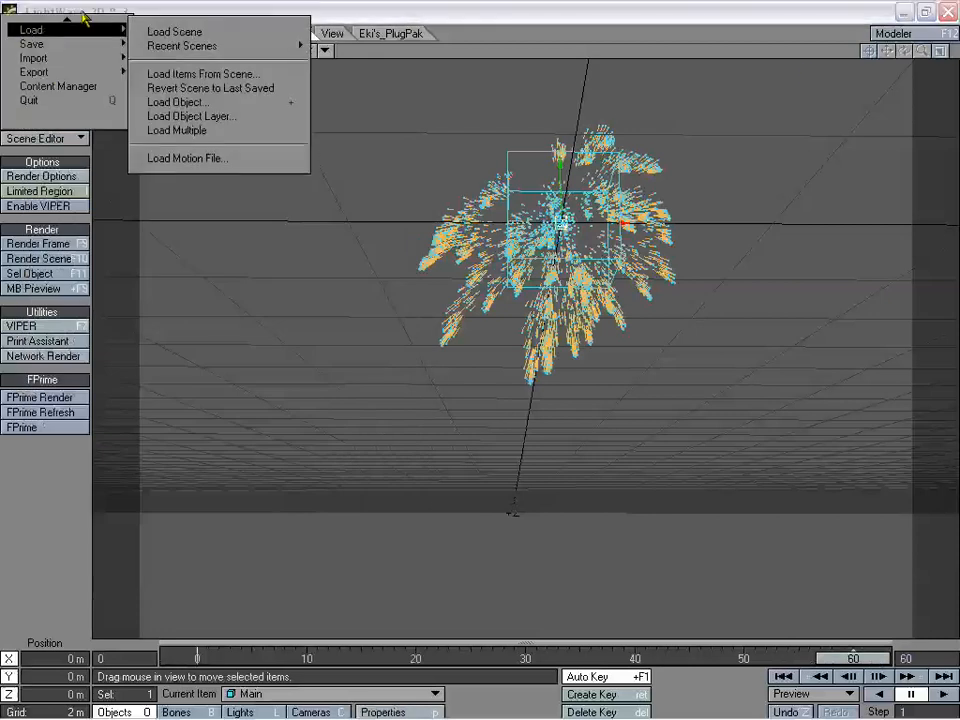